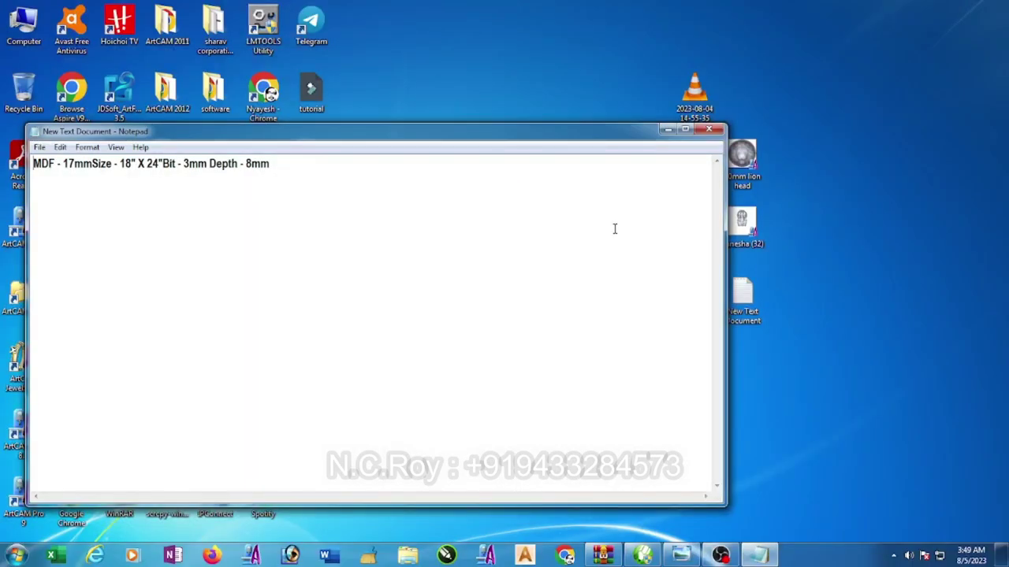
# - Open the Ganesha relief file from the desktop in ArtCAM Pro beside the job notes
pyautogui.click(749, 227)
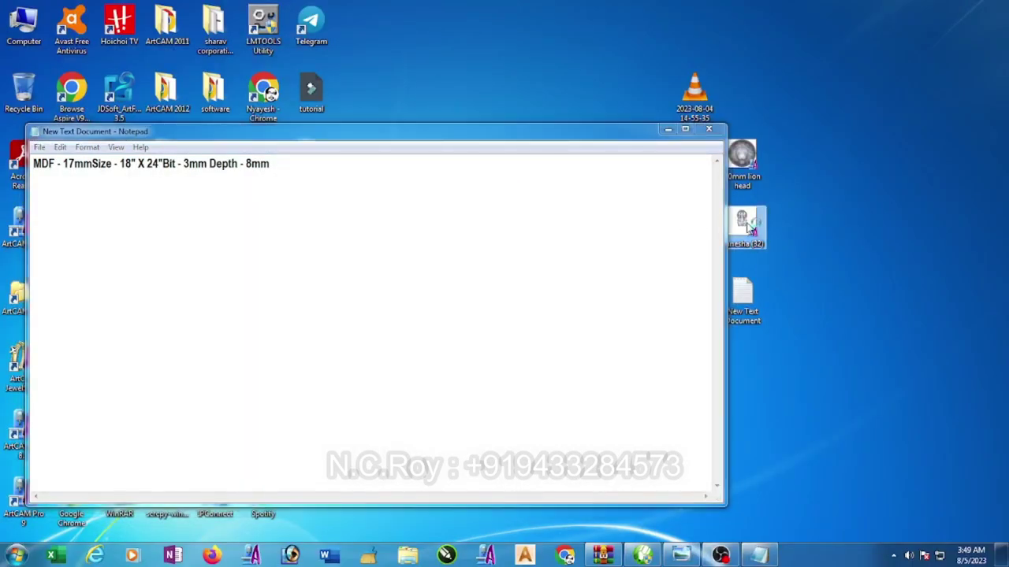
pyautogui.doubleClick(749, 226)
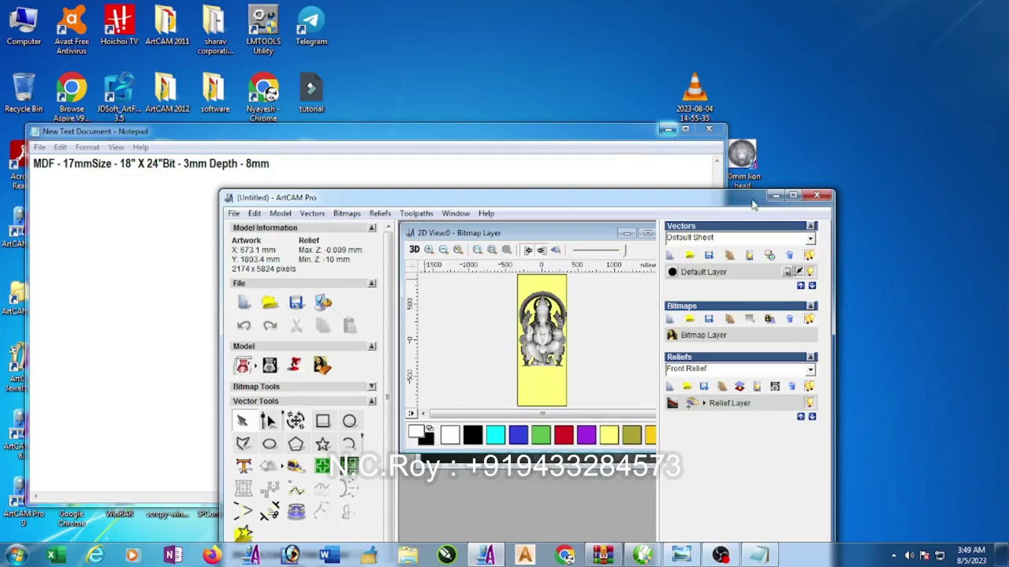
# - Close and reopen the Ganesha relief file in a maximised ArtCAM window
pyautogui.click(817, 196)
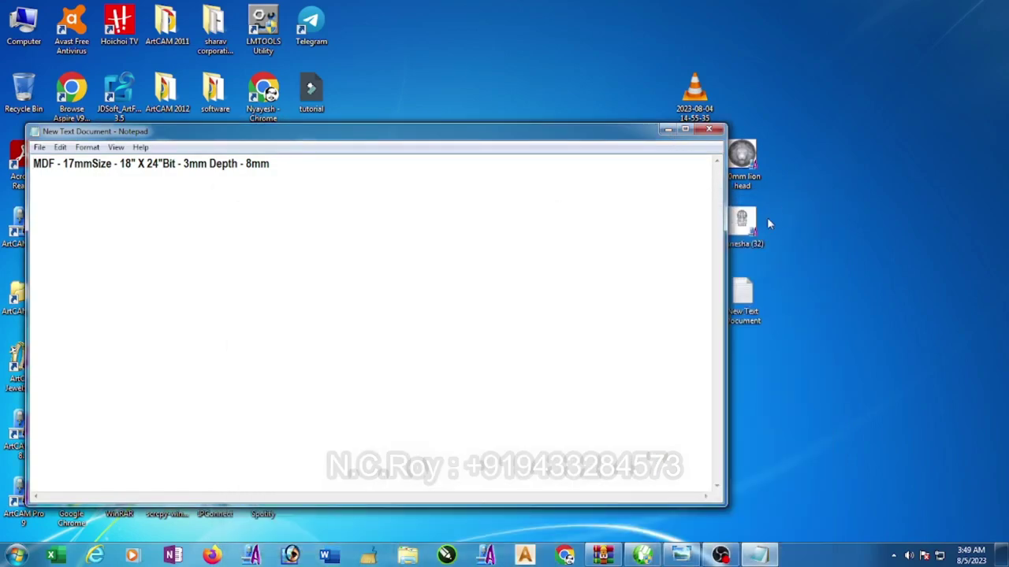
pyautogui.click(740, 220)
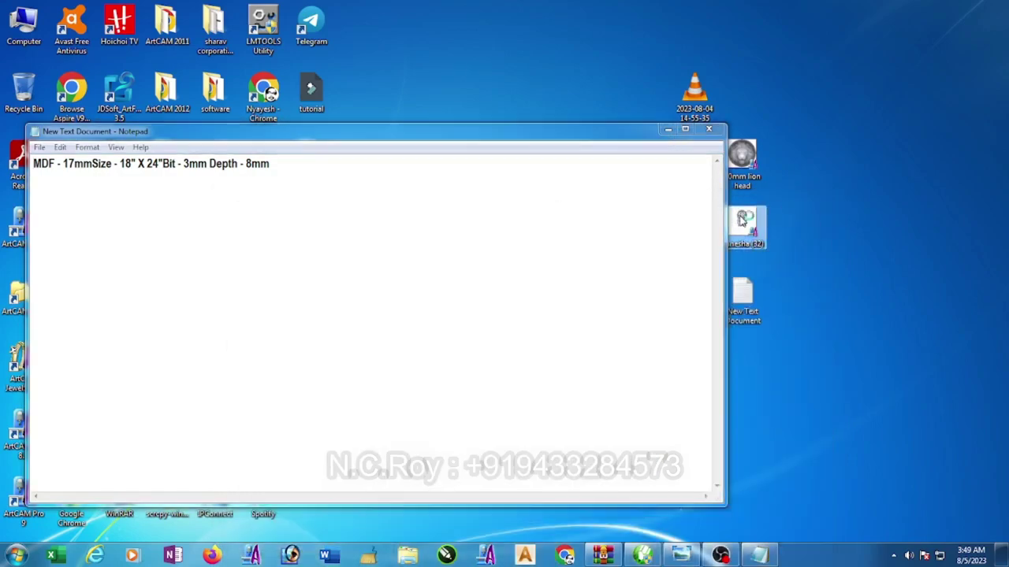
pyautogui.doubleClick(741, 220)
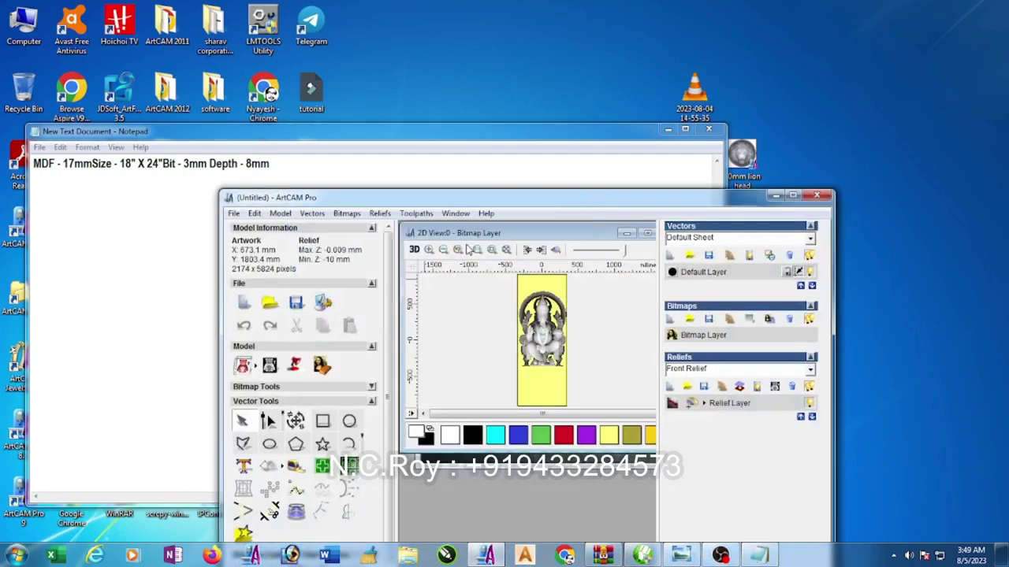
pyautogui.click(792, 195)
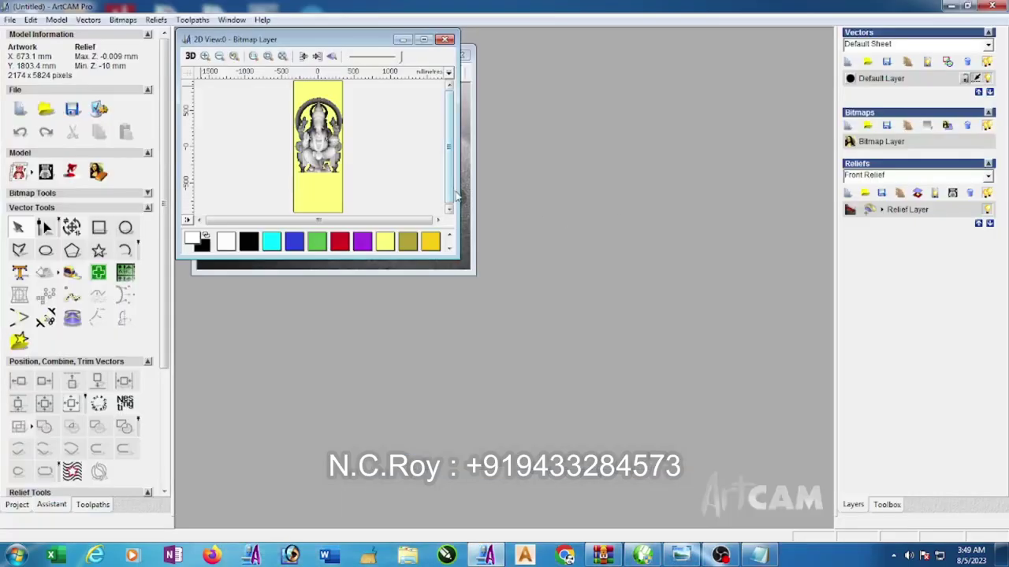
# - Inspect the Ganesha relief in 3D, then close ArtCAM and move the notes right
pyautogui.click(438, 54)
pyautogui.moveTo(502, 254)
pyautogui.mouseDown()
pyautogui.moveTo(416, 428)
pyautogui.moveTo(507, 146)
pyautogui.moveTo(536, 313)
pyautogui.moveTo(491, 338)
pyautogui.mouseUp()
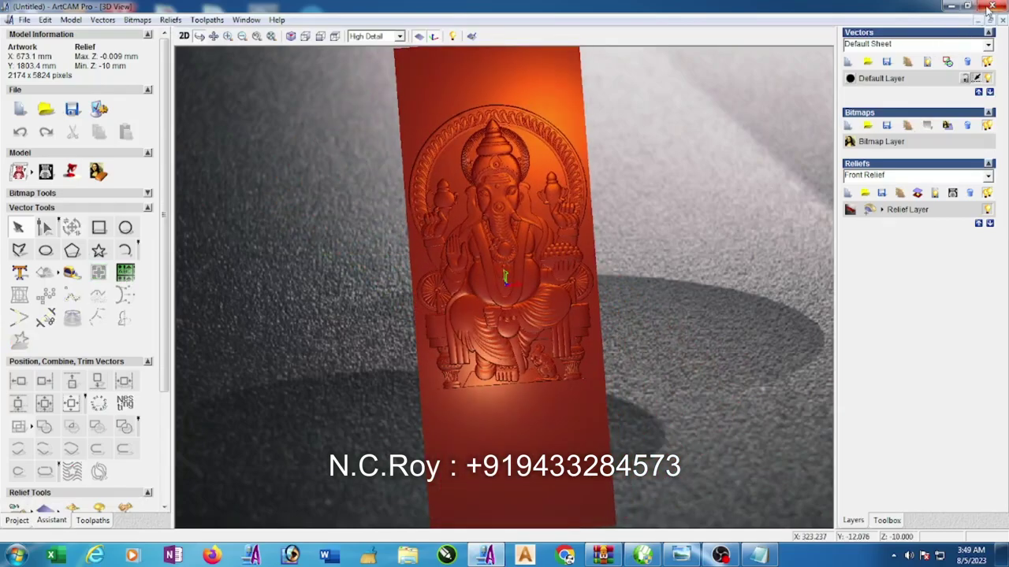
pyautogui.click(993, 6)
pyautogui.moveTo(352, 132); pyautogui.dragTo(643, 151)
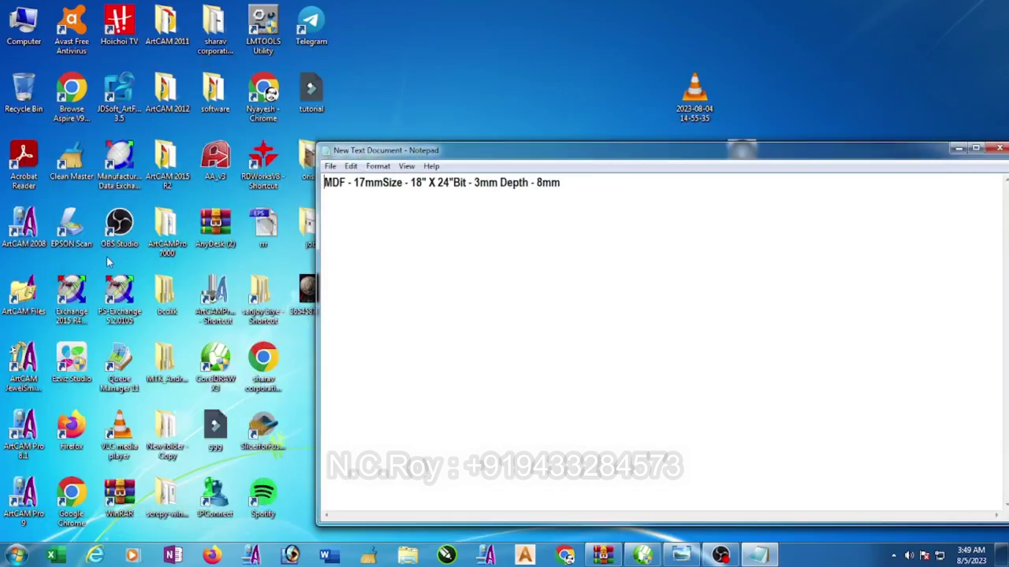
# - Launch ArtCAM Pro 2008, create an 18 × 24 inch model and maximise its 2D view
pyautogui.doubleClick(31, 227)
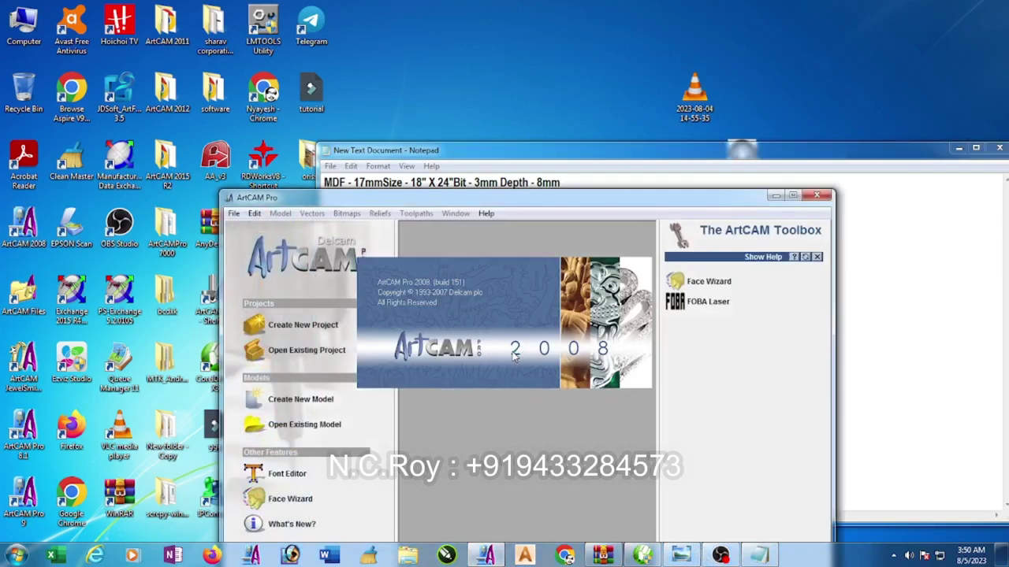
pyautogui.click(794, 197)
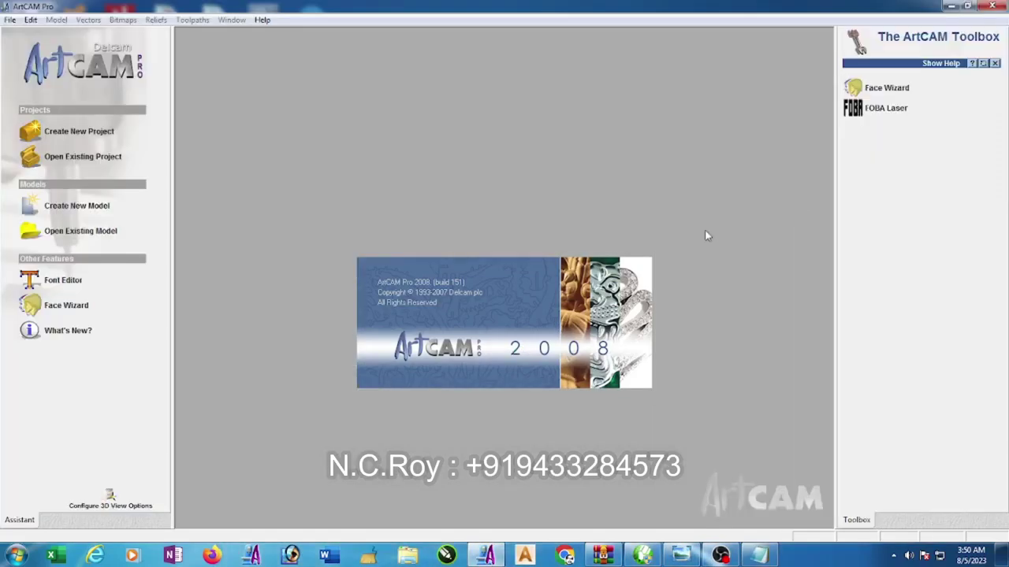
pyautogui.click(75, 206)
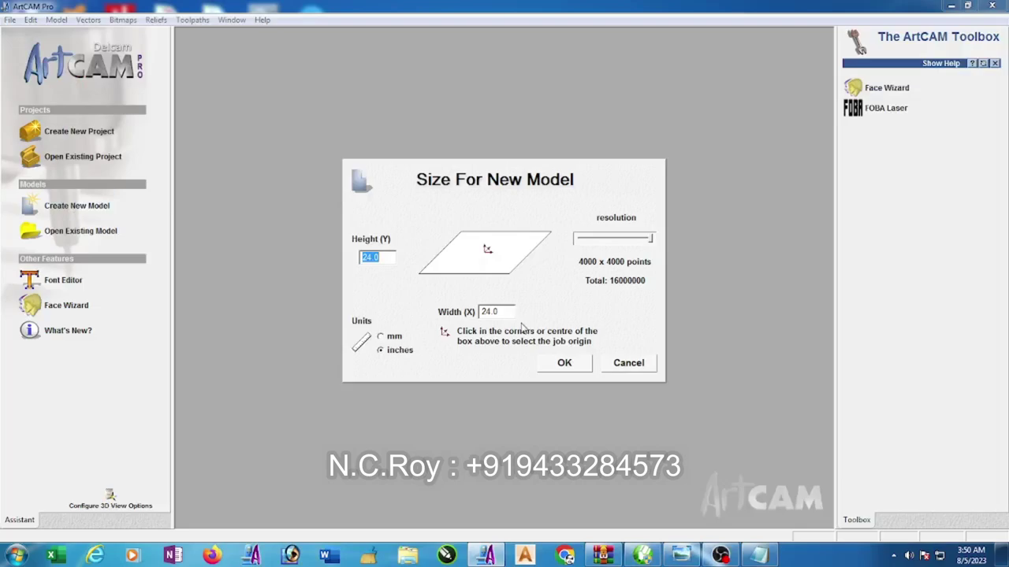
pyautogui.moveTo(506, 312); pyautogui.dragTo(480, 312)
pyautogui.write('8')
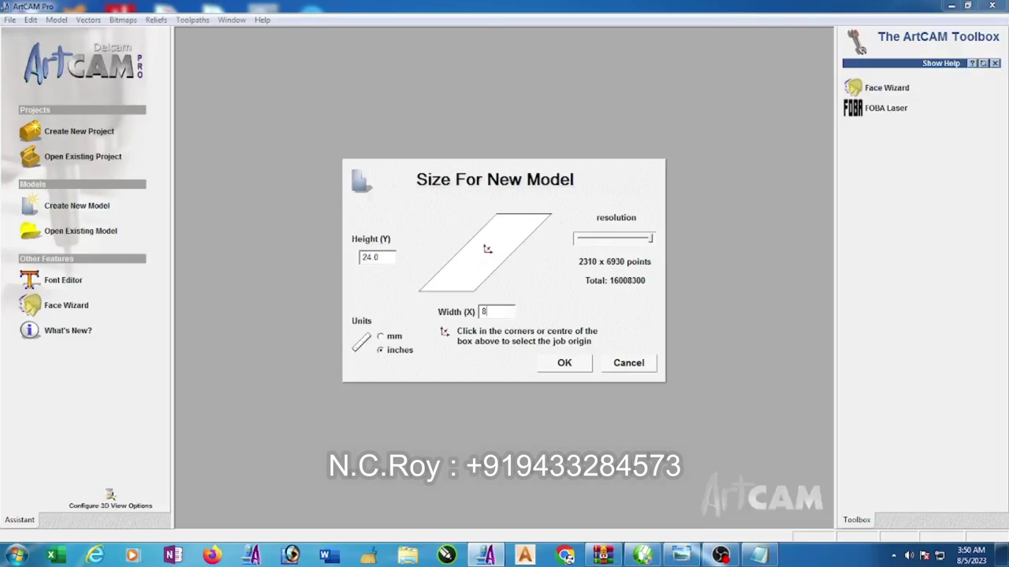
pyautogui.moveTo(505, 313); pyautogui.dragTo(433, 323)
pyautogui.click(433, 326)
pyautogui.write('18')
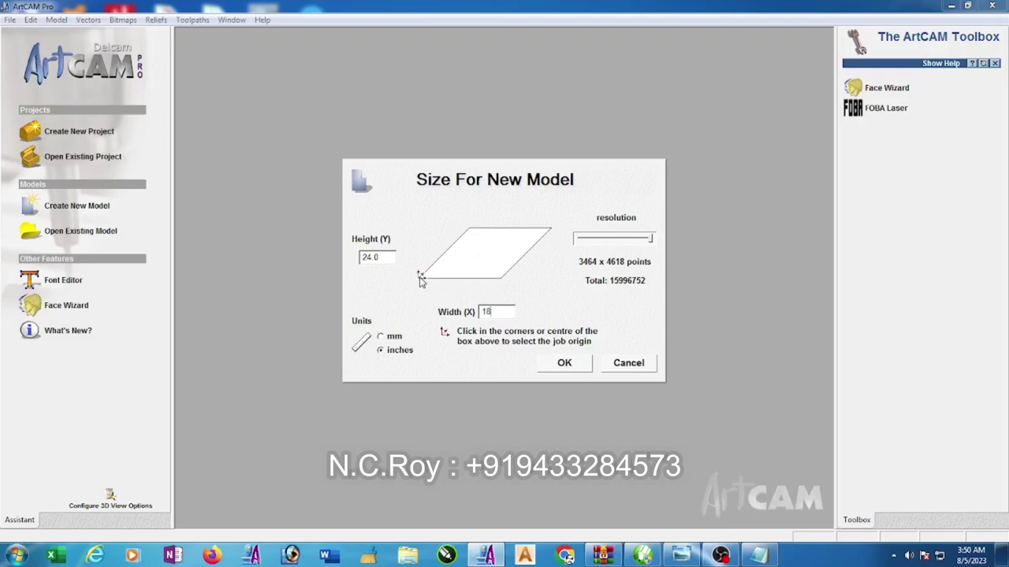
pyautogui.click(381, 338)
pyautogui.click(384, 352)
pyautogui.click(565, 363)
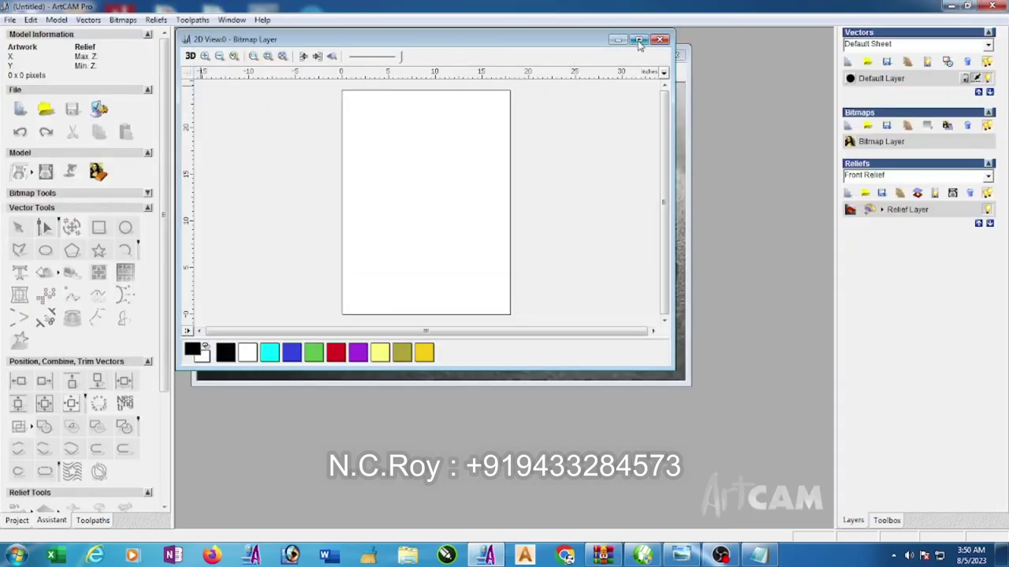
pyautogui.click(639, 41)
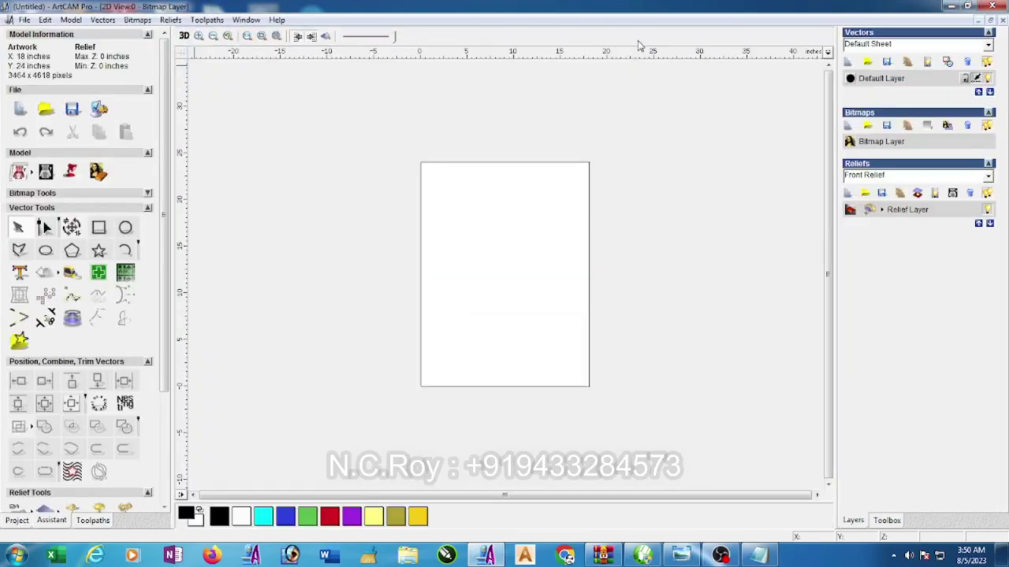
# - Draw an 18 × 24 inch rectangle centred on the page border
pyautogui.click(98, 227)
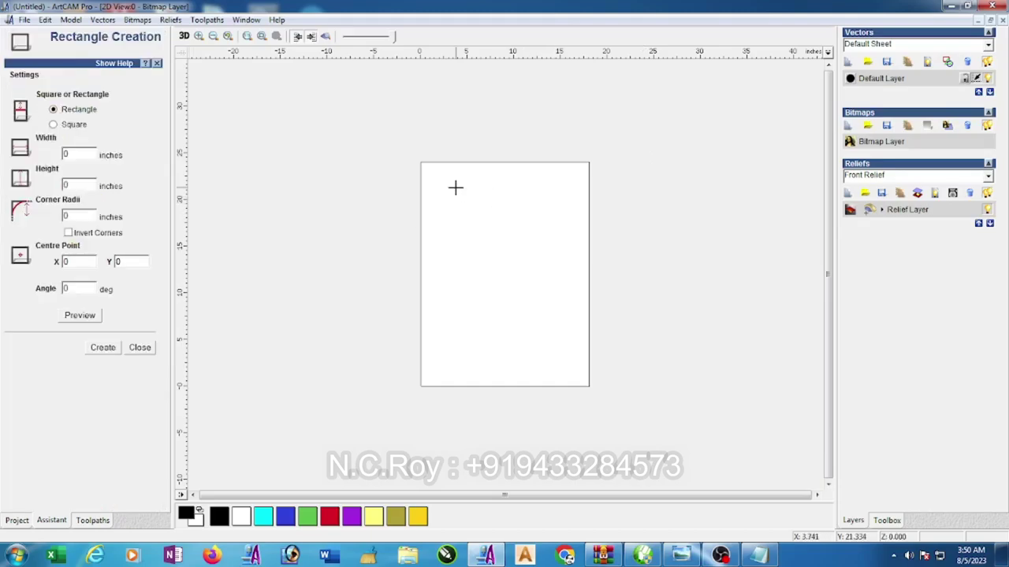
pyautogui.moveTo(455, 188); pyautogui.dragTo(570, 393)
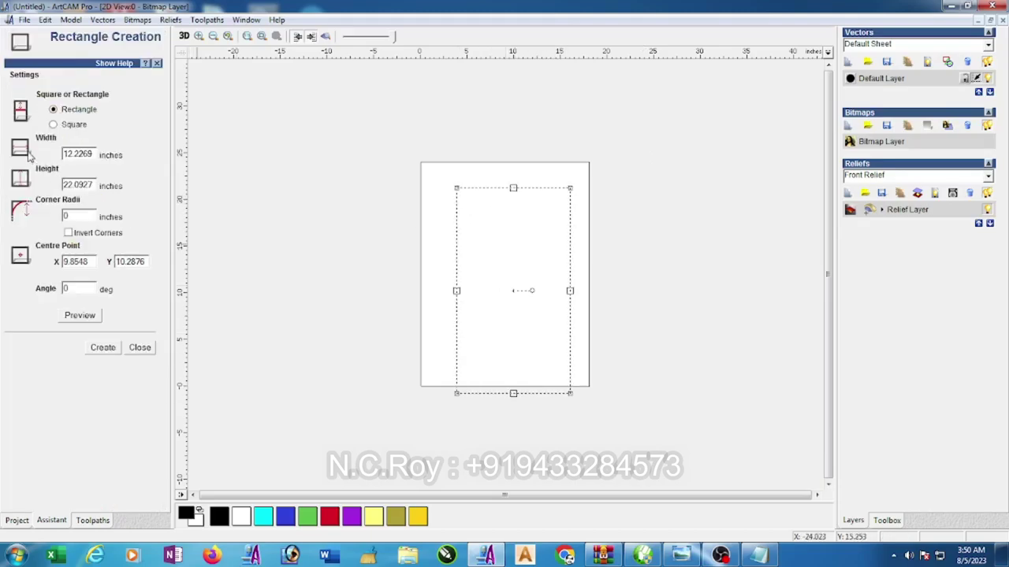
pyautogui.moveTo(97, 155); pyautogui.dragTo(2, 167)
pyautogui.write('18')
pyautogui.moveTo(96, 184); pyautogui.dragTo(2, 202)
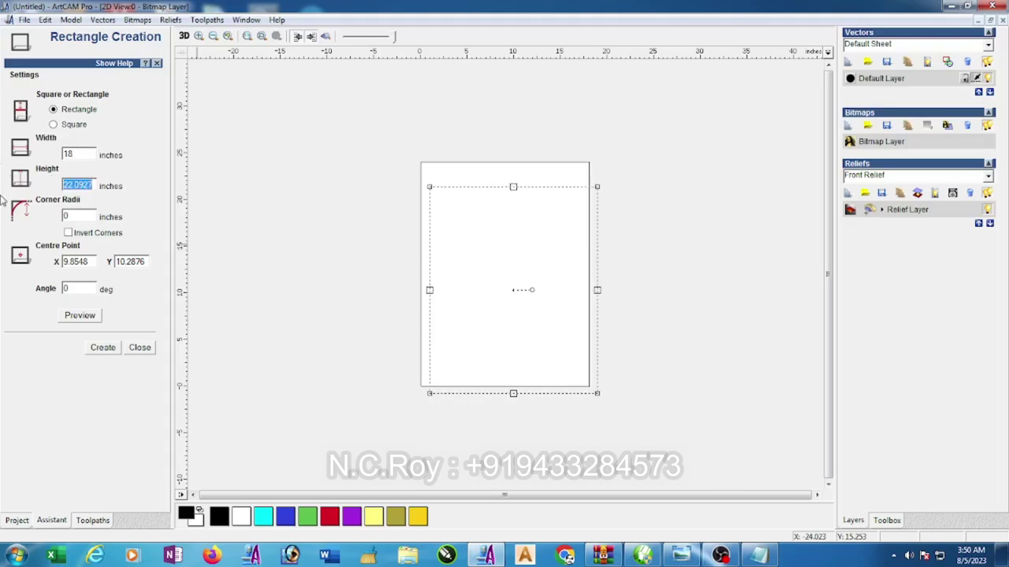
pyautogui.write('24')
pyautogui.click(102, 348)
pyautogui.click(138, 347)
pyautogui.press('F9')
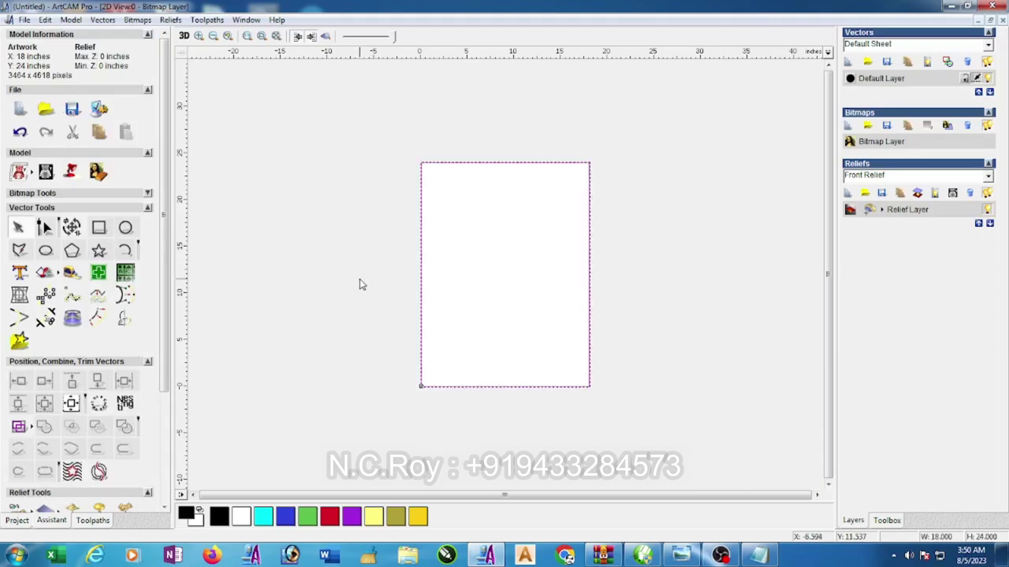
pyautogui.moveTo(421, 287); pyautogui.dragTo(465, 298)
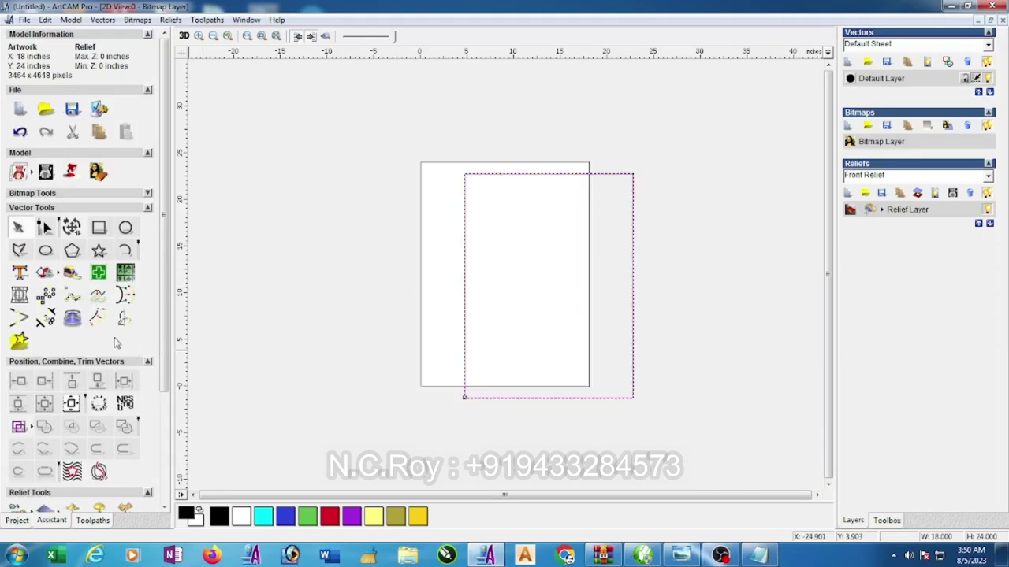
pyautogui.click(71, 403)
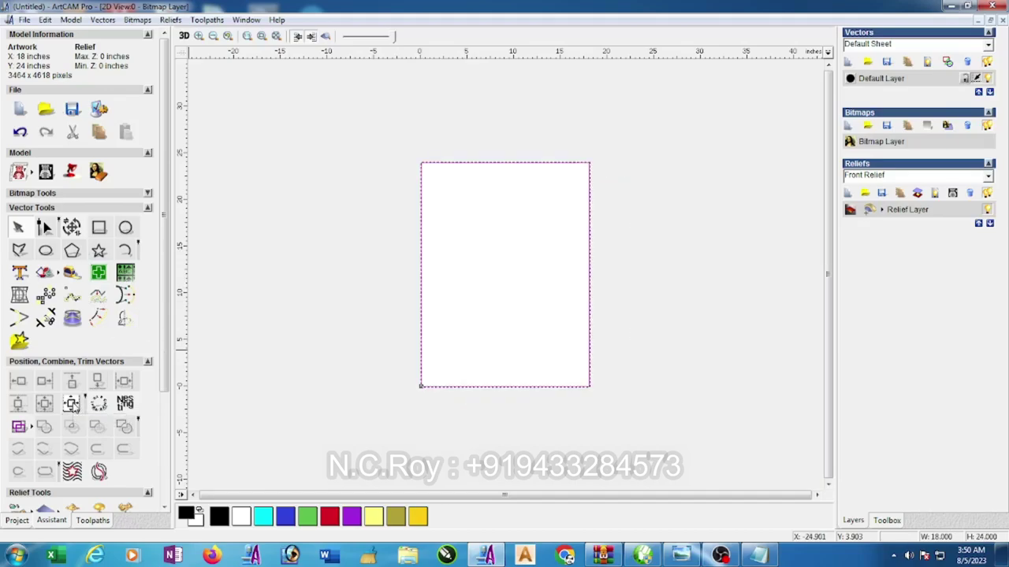
# - Switch the model size units to millimetres (457.2 × 609.6 mm)
pyautogui.click(71, 19)
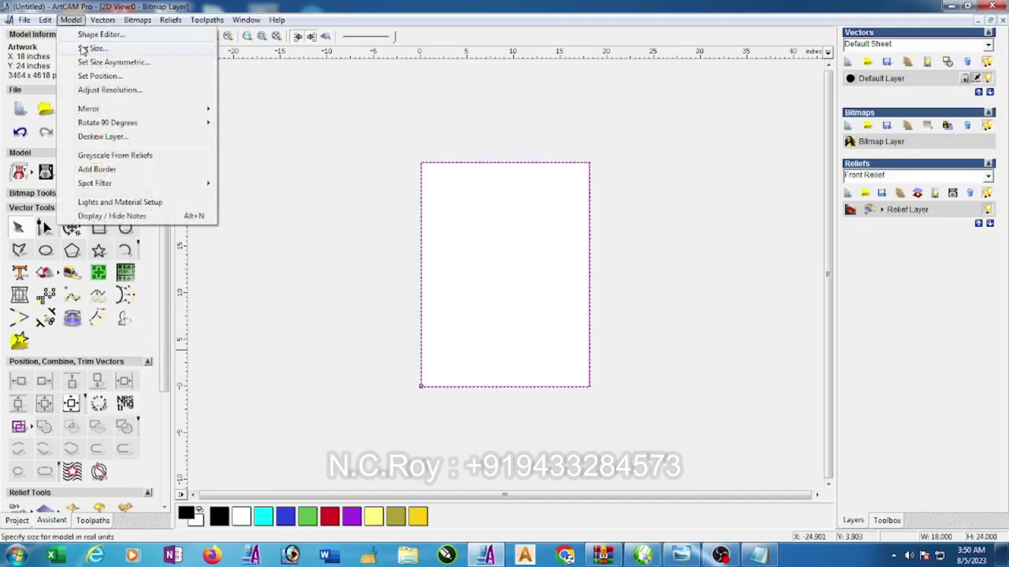
pyautogui.click(86, 49)
pyautogui.click(558, 313)
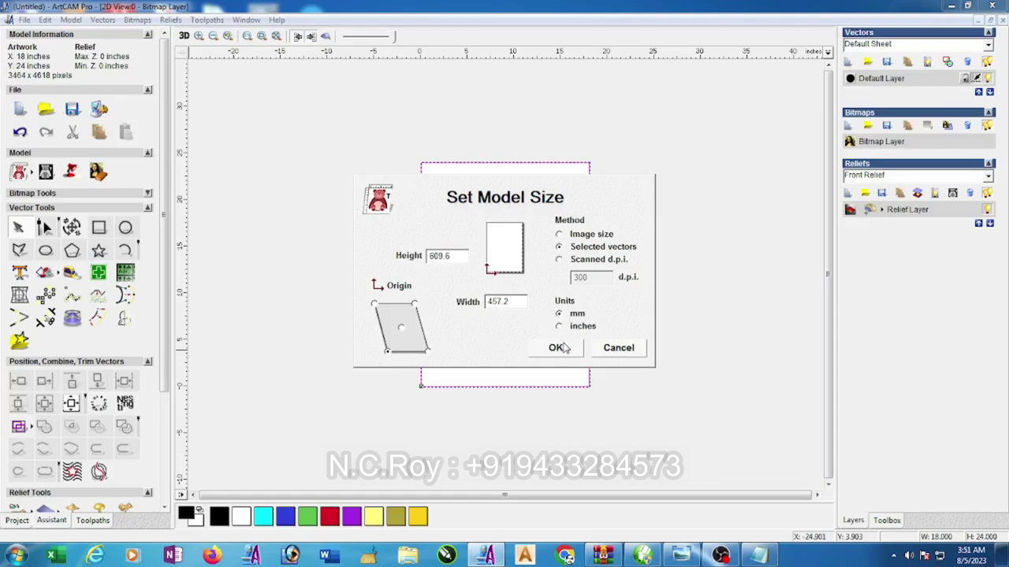
pyautogui.click(555, 348)
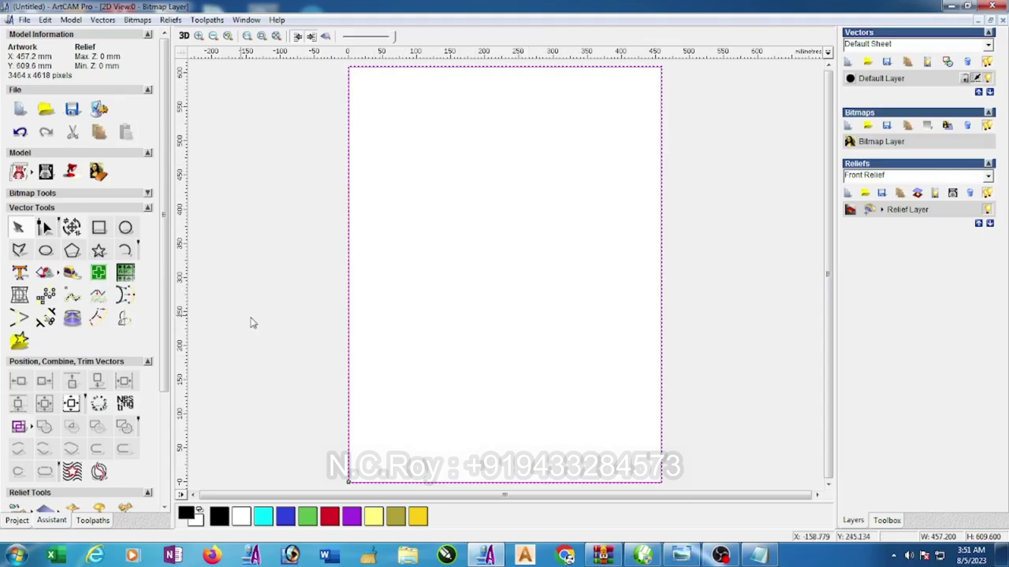
# - Offset the rectangle inward by 25.4, 15 and 8 mm, keeping the original vectors
pyautogui.click(97, 318)
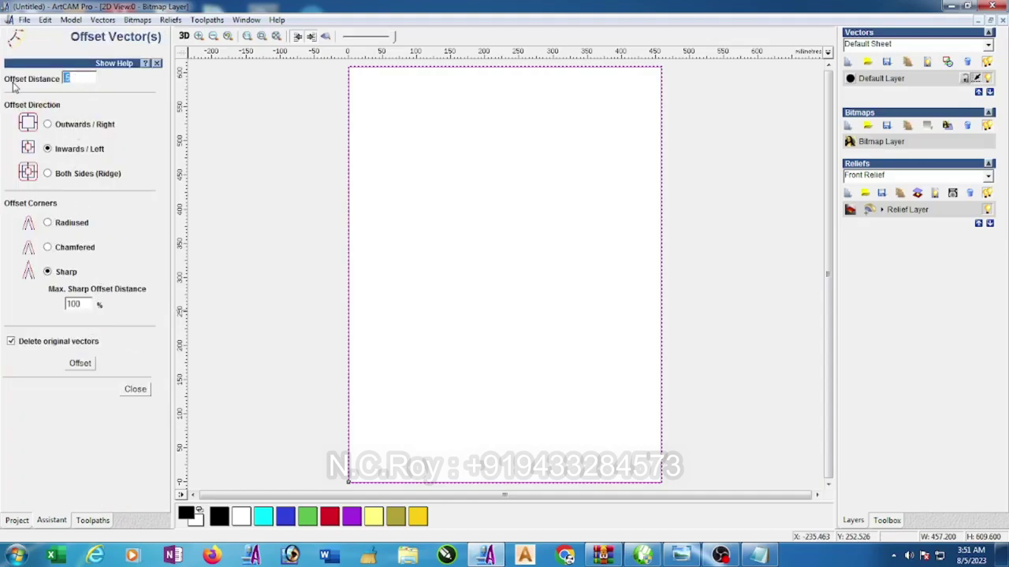
pyautogui.click(12, 343)
pyautogui.write('25.4')
pyautogui.click(83, 365)
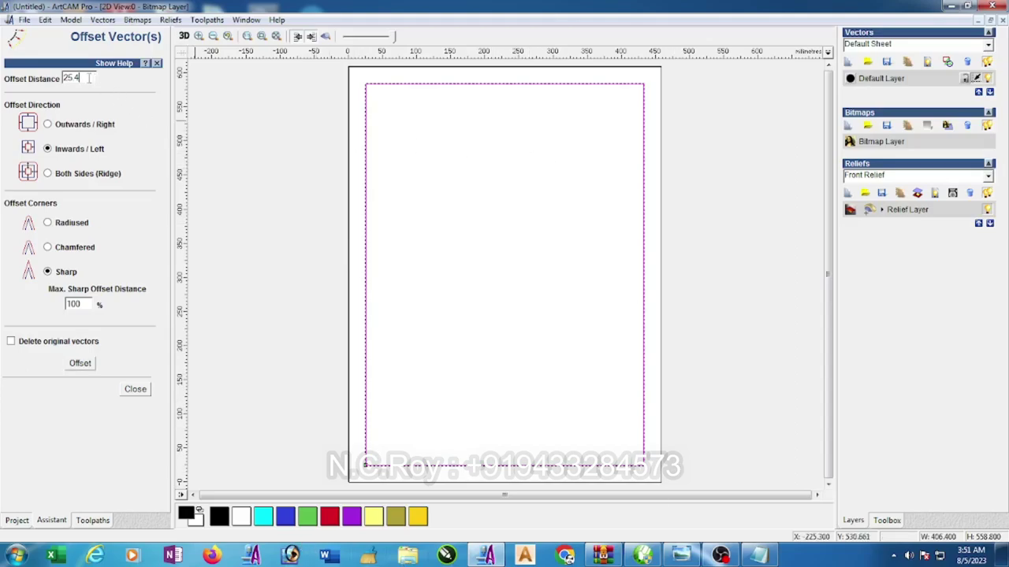
pyautogui.moveTo(94, 78); pyautogui.dragTo(33, 83)
pyautogui.write('15')
pyautogui.click(82, 366)
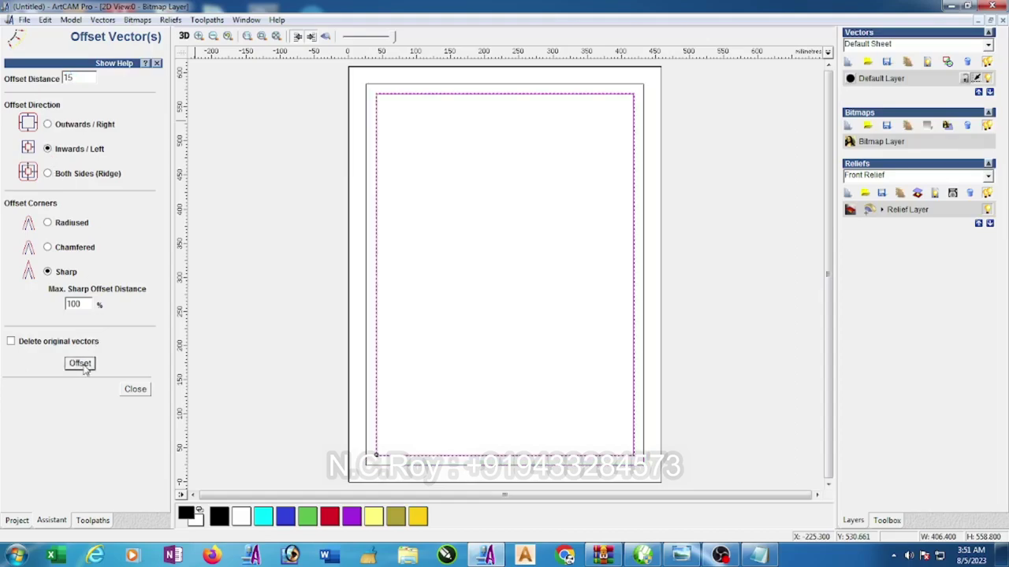
pyautogui.moveTo(81, 80); pyautogui.dragTo(34, 82)
pyautogui.write('8')
pyautogui.click(91, 367)
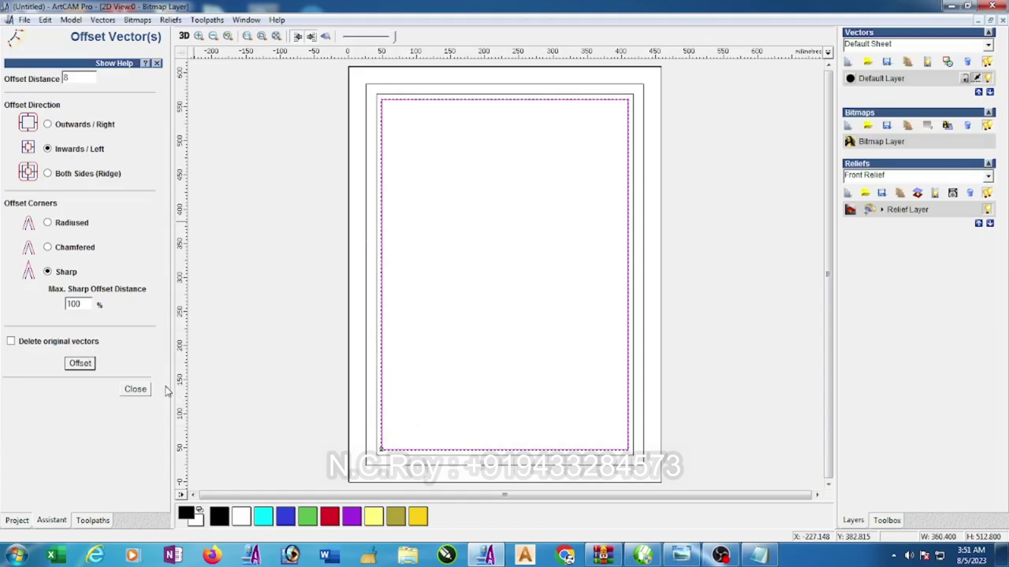
pyautogui.click(135, 388)
pyautogui.click(268, 258)
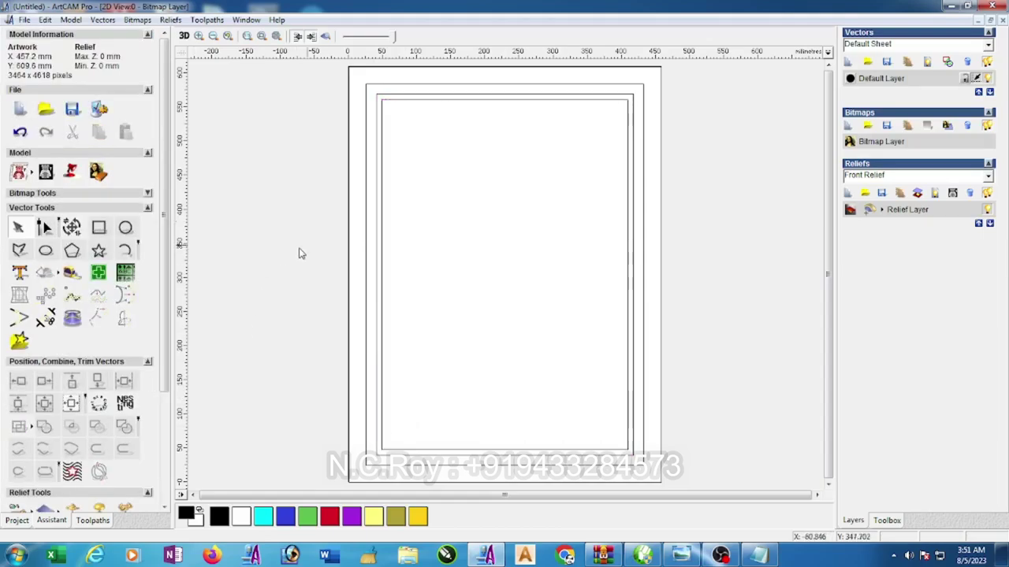
# - Try importing the ganesha (32) relief file, then discard the pasted clipart
pyautogui.click(171, 20)
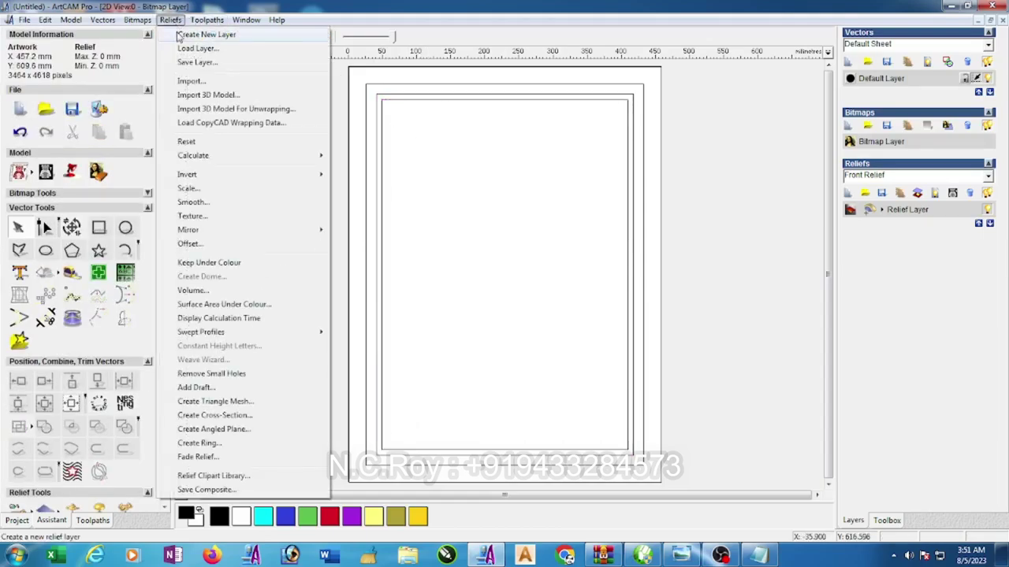
pyautogui.click(190, 82)
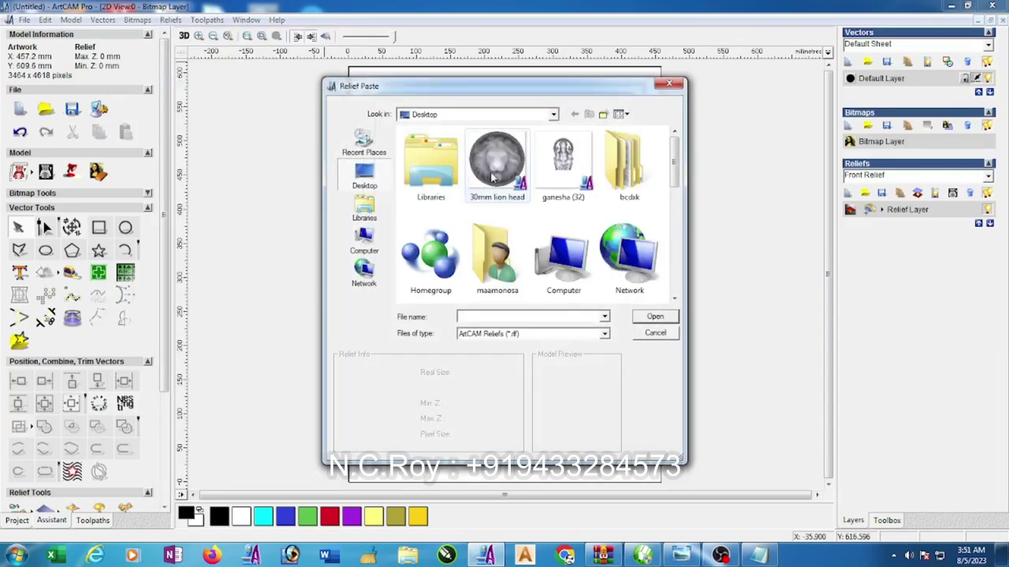
pyautogui.click(572, 169)
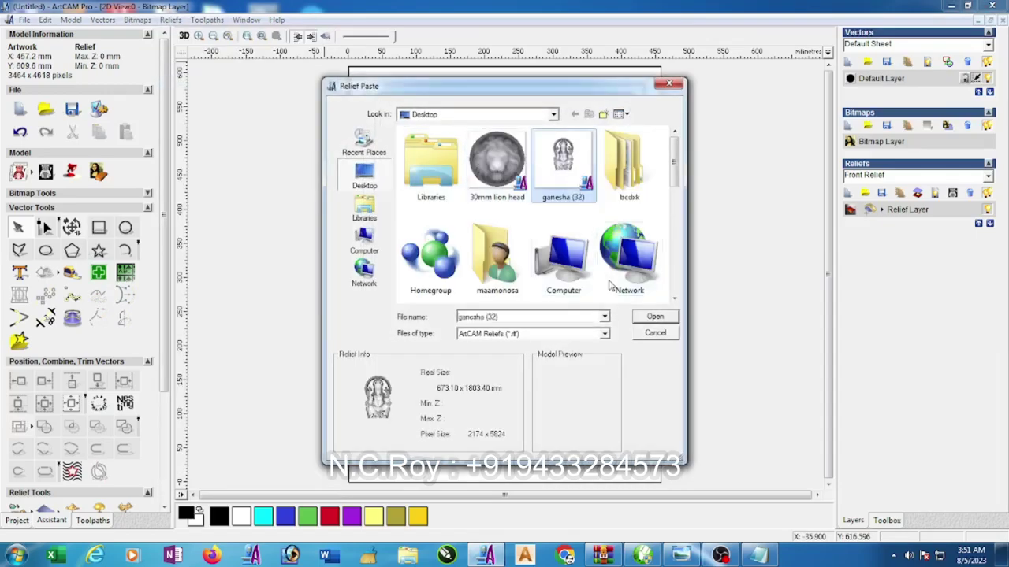
pyautogui.click(655, 316)
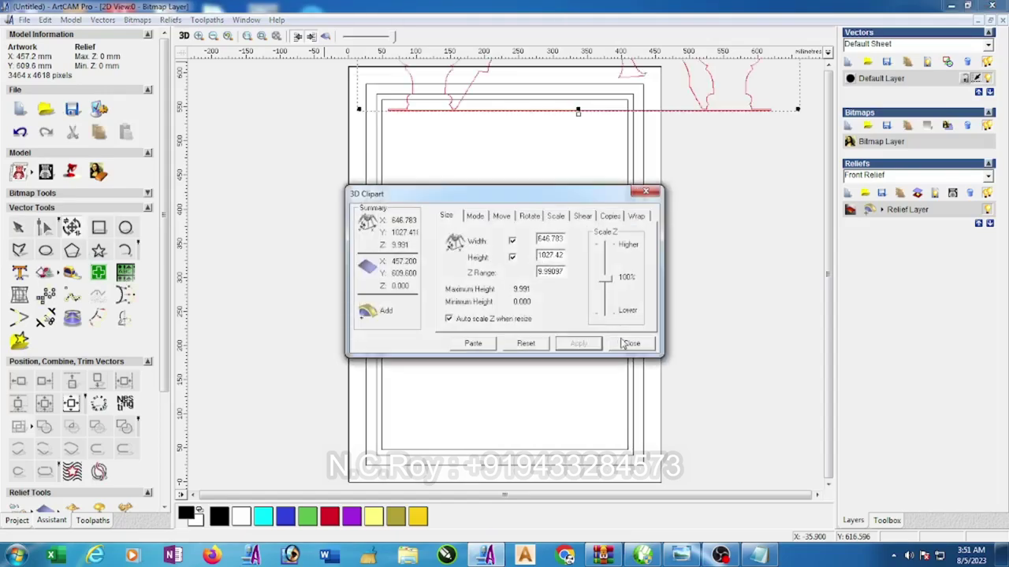
pyautogui.click(631, 343)
pyautogui.scroll(-3, 169, 380)
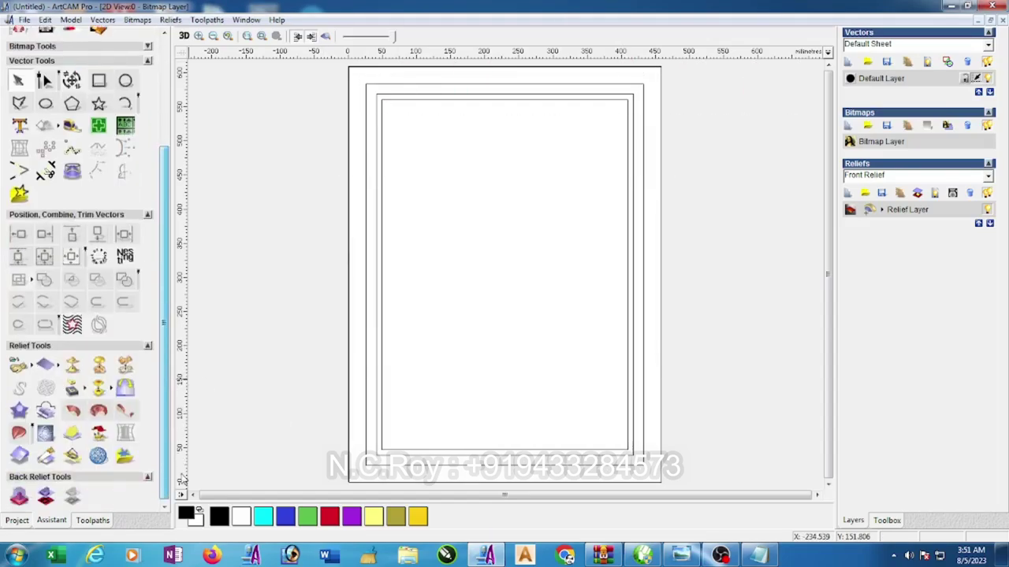
# - Load ganesha (32) from the Relief Clipart Library and check the inner frame's dimensions
pyautogui.click(126, 459)
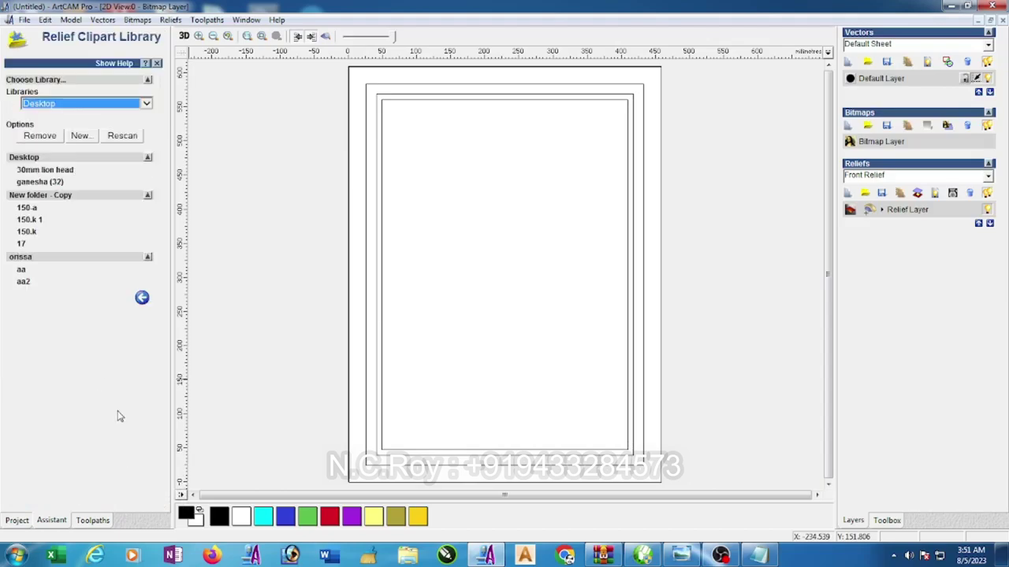
pyautogui.click(49, 182)
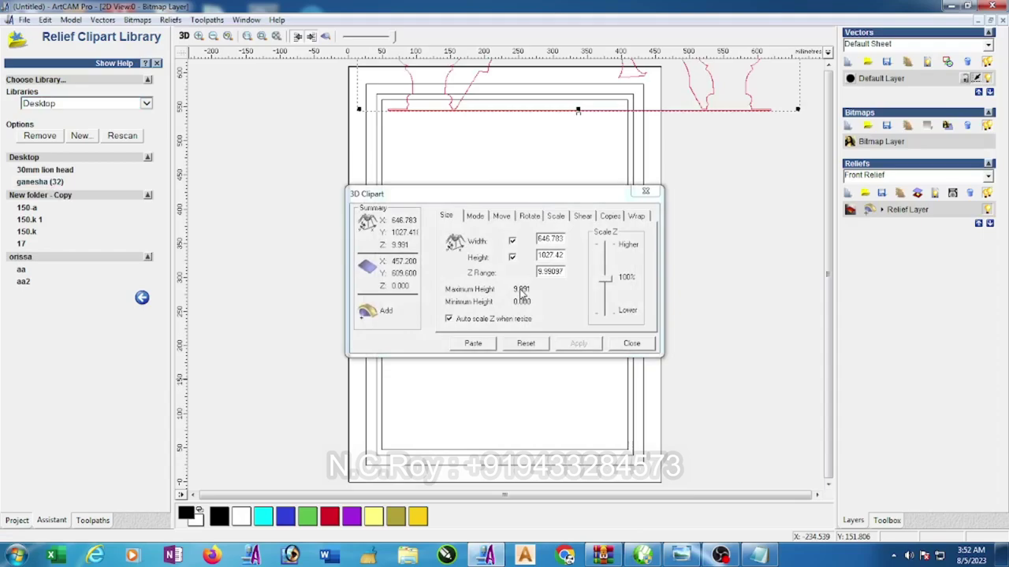
pyautogui.click(157, 63)
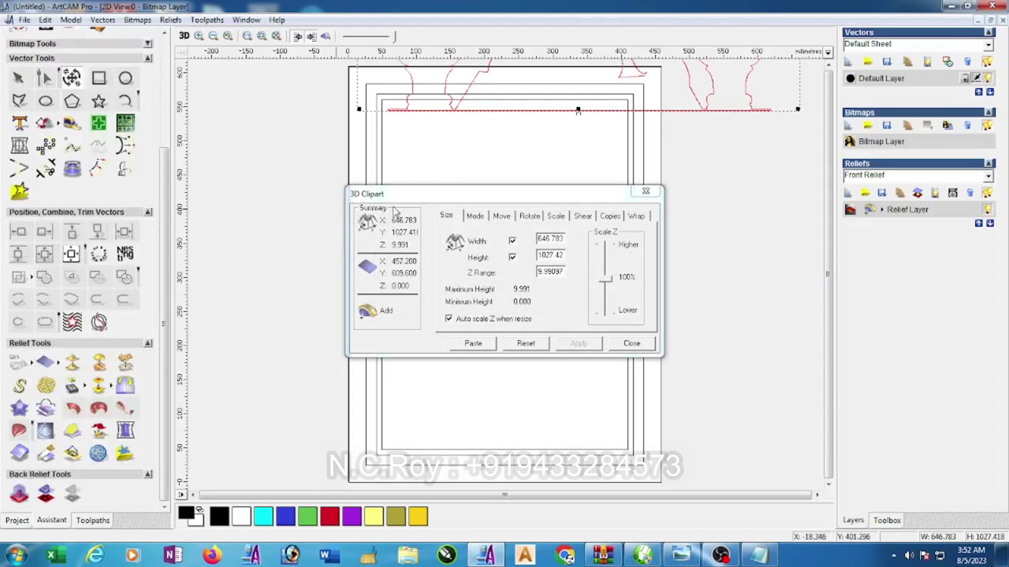
pyautogui.moveTo(394, 194); pyautogui.dragTo(598, 316)
pyautogui.click(383, 274)
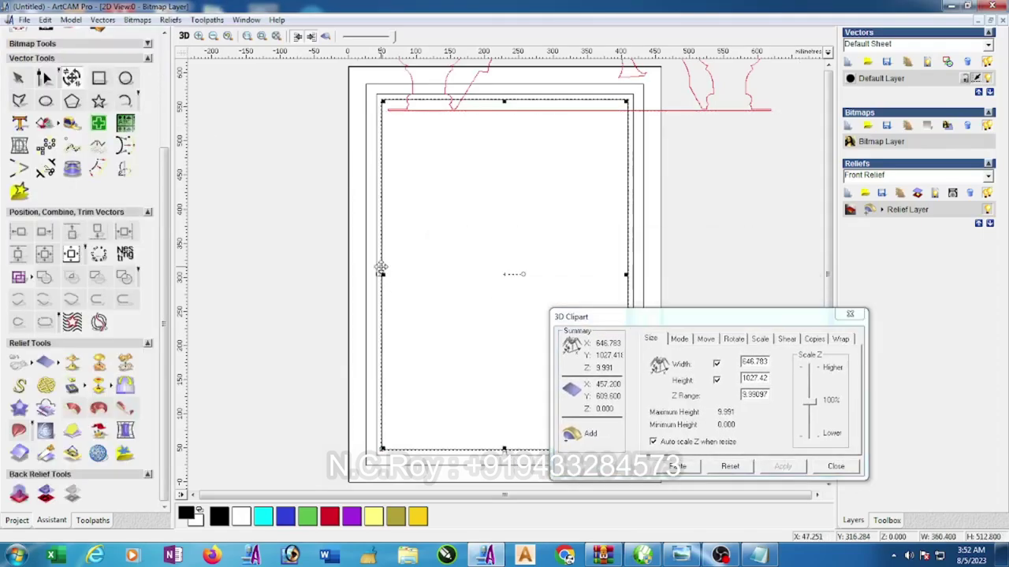
pyautogui.click(71, 253)
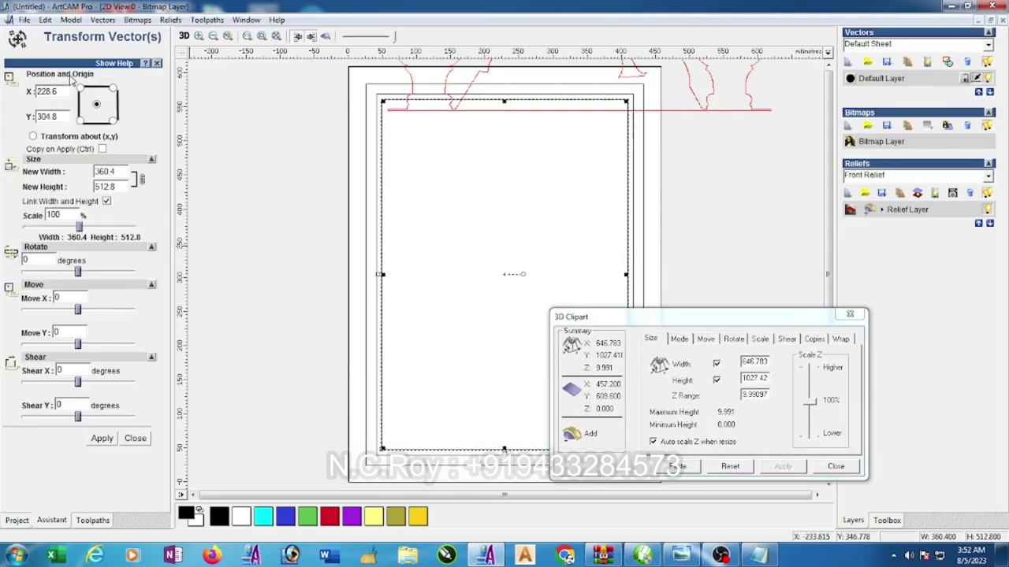
# - Resize the clipart to 360.4 × 512.8 mm and give it an 8 mm Z range
pyautogui.doubleClick(769, 362)
pyautogui.write('360.4')
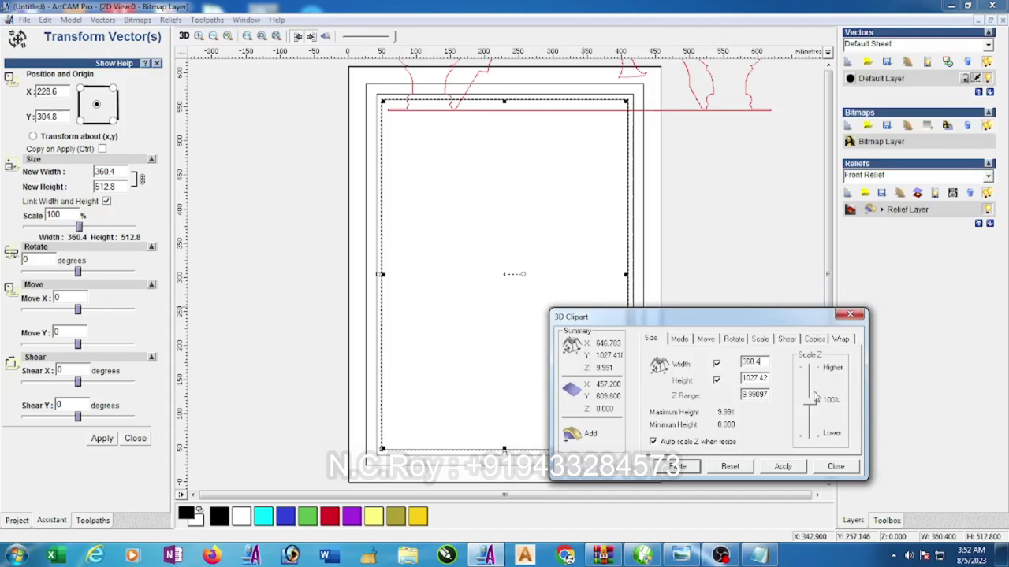
pyautogui.moveTo(767, 379); pyautogui.dragTo(739, 381)
pyautogui.write('512.8')
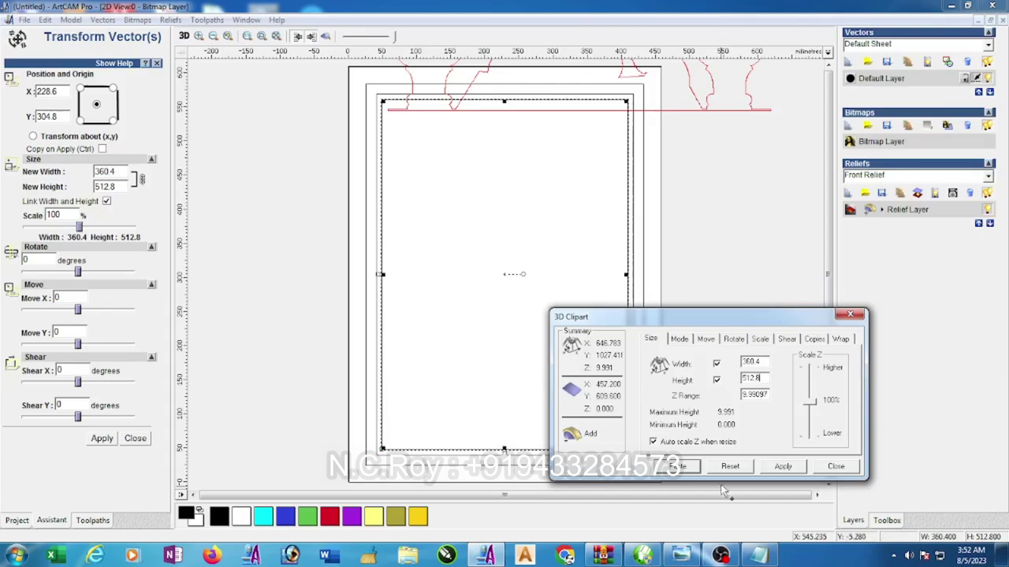
pyautogui.click(755, 556)
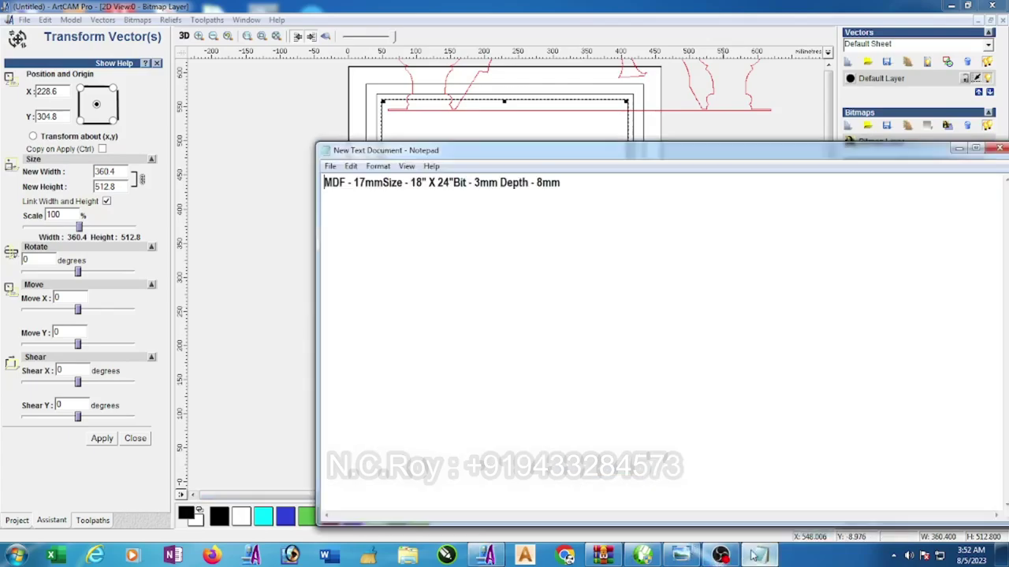
pyautogui.click(958, 149)
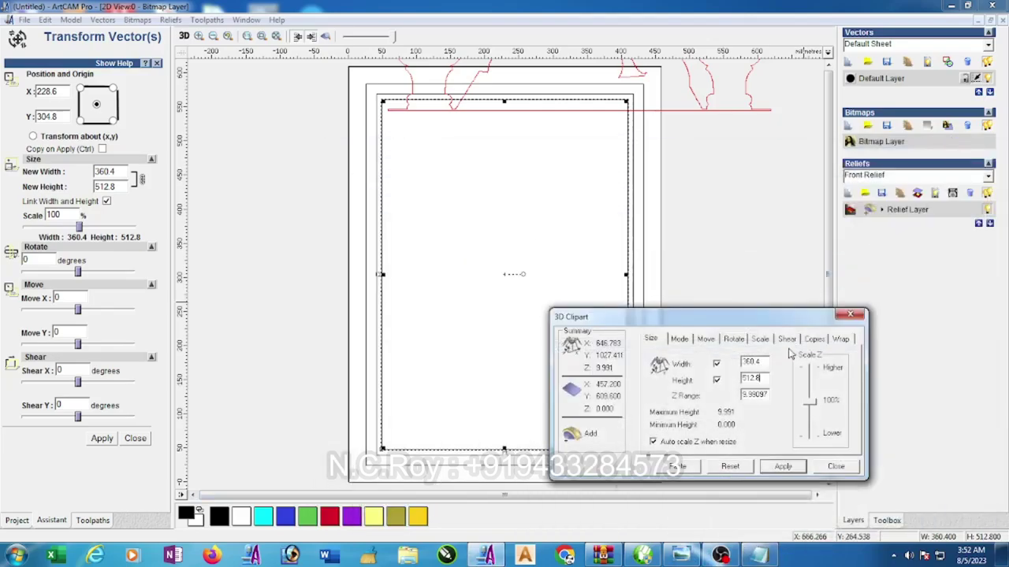
pyautogui.click(783, 468)
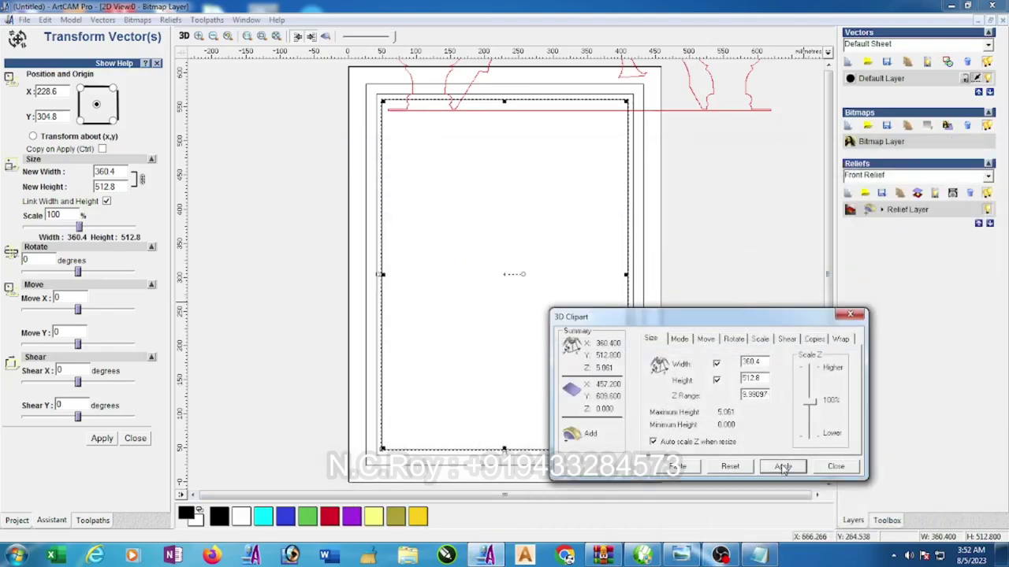
pyautogui.doubleClick(766, 394)
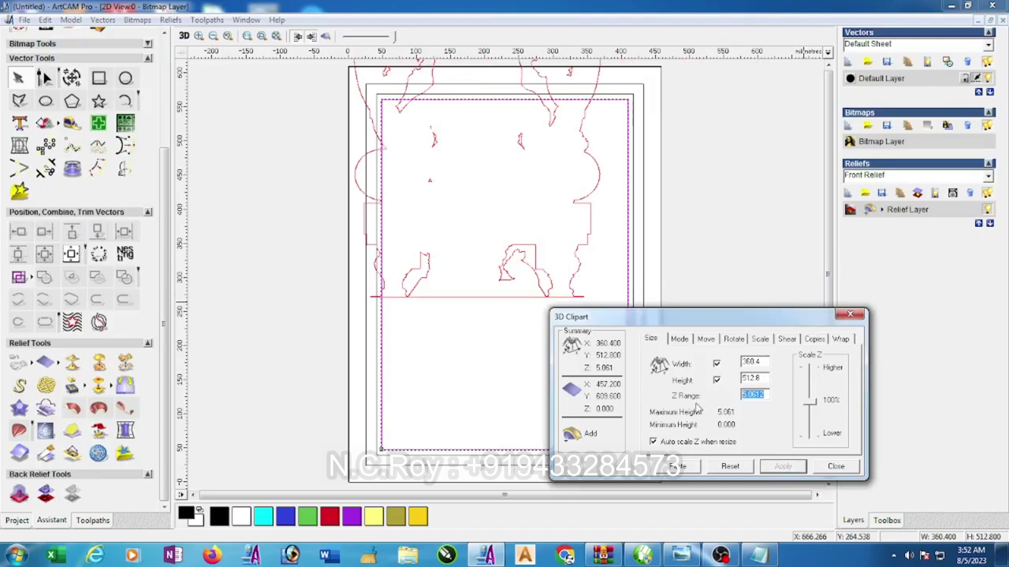
pyautogui.write('8')
pyautogui.click(783, 466)
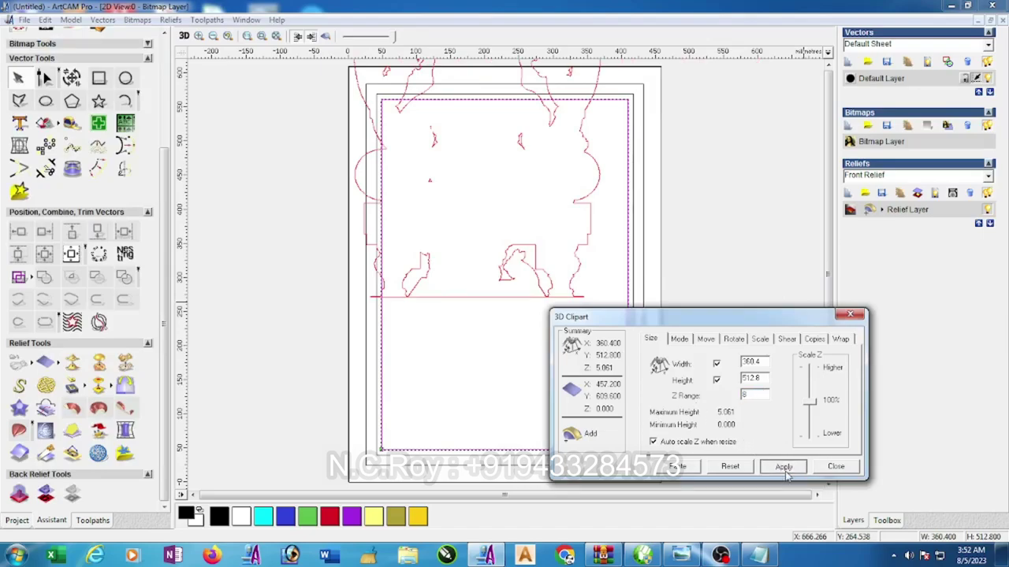
pyautogui.scroll(-2, 607, 250)
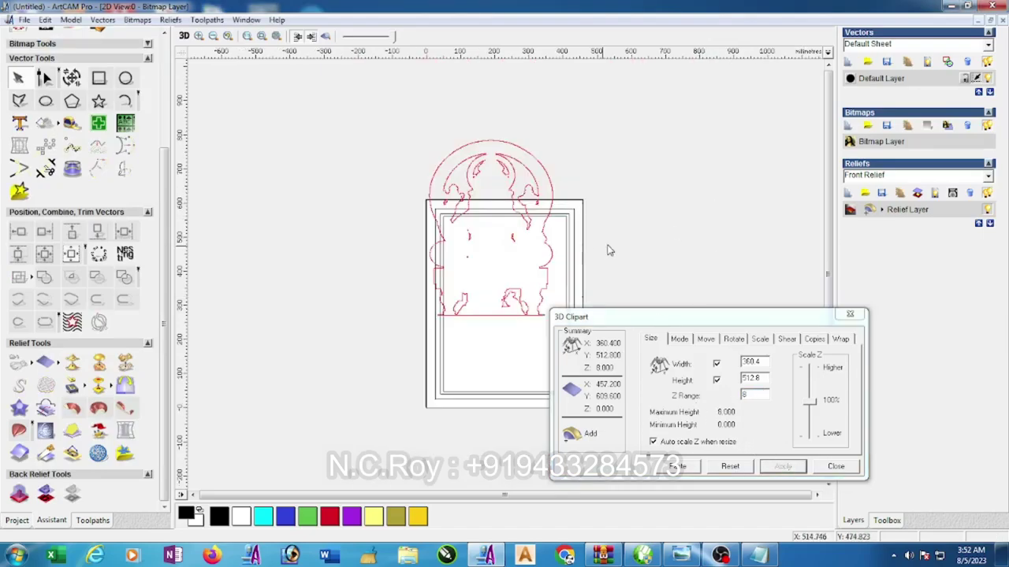
# - Centre the Ganesha clipart with F9, paste it into the relief layer and preview the shading
pyautogui.click(547, 271)
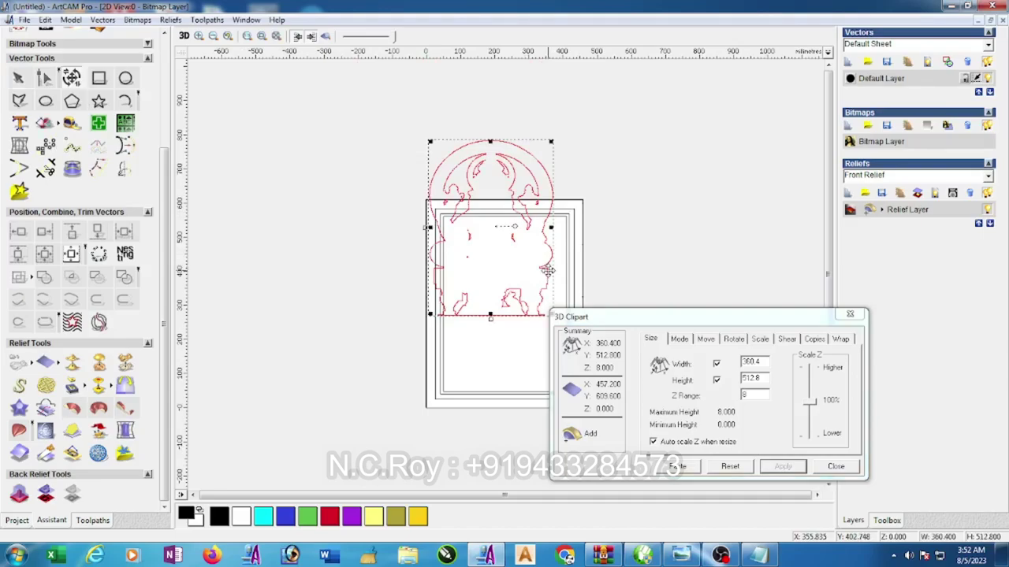
pyautogui.press('F9')
pyautogui.moveTo(661, 319); pyautogui.dragTo(704, 178)
pyautogui.click(719, 326)
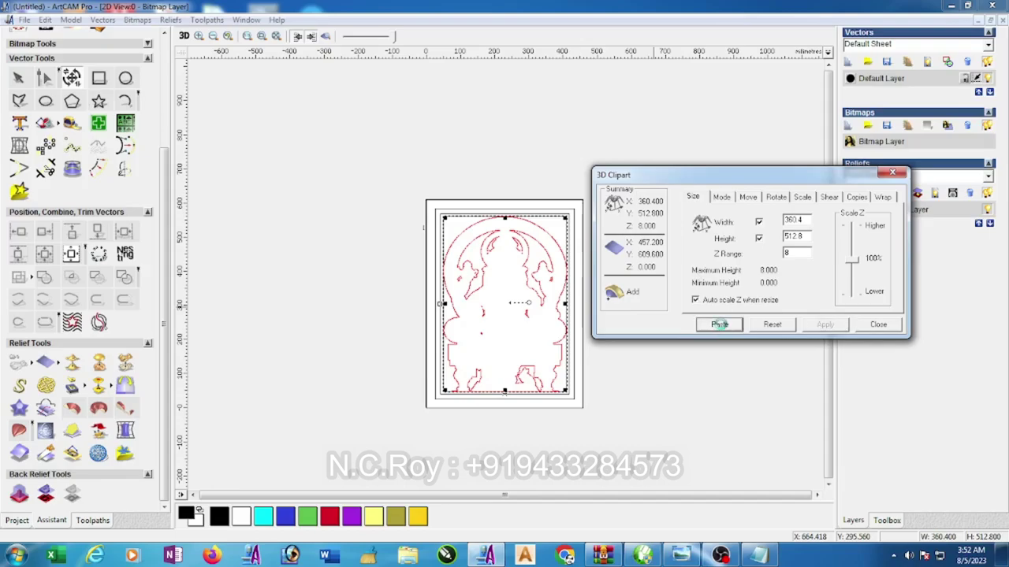
pyautogui.click(324, 41)
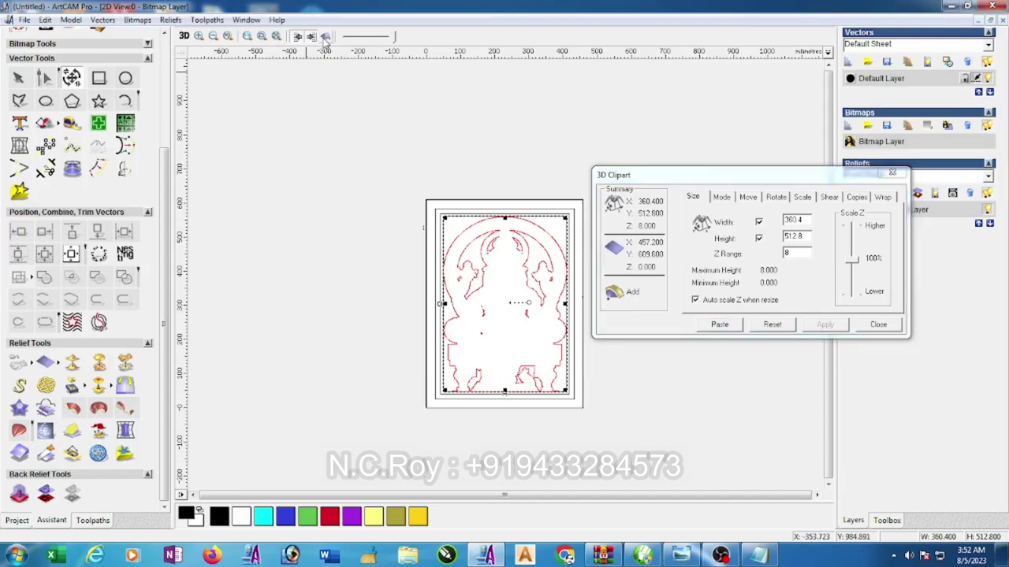
pyautogui.click(325, 37)
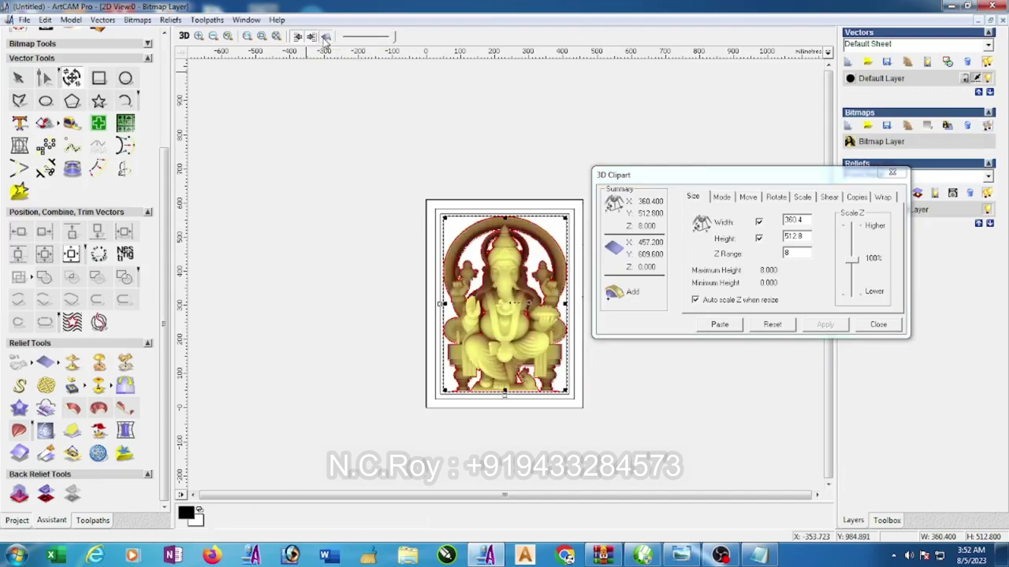
pyautogui.click(877, 325)
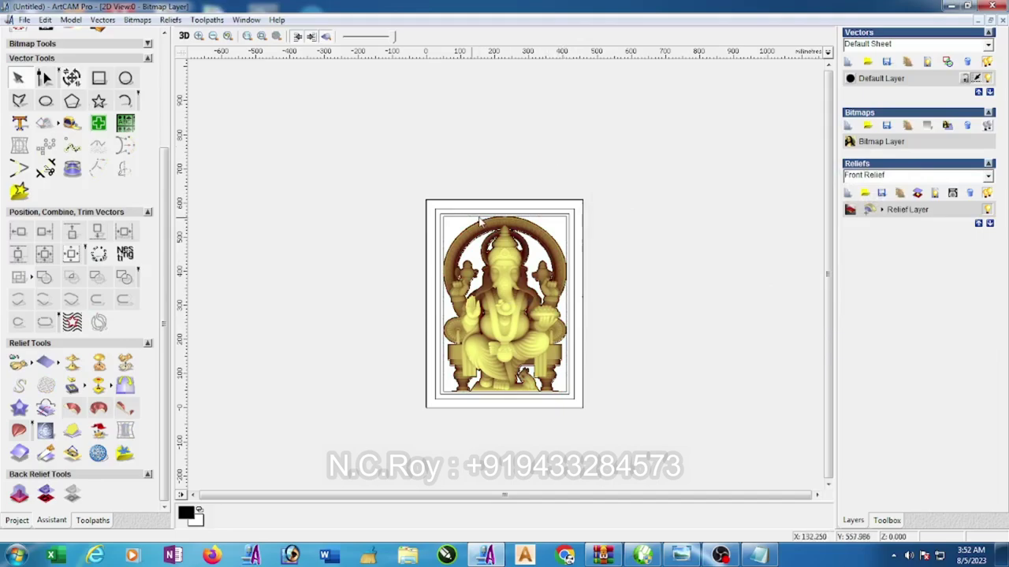
pyautogui.press('F4')
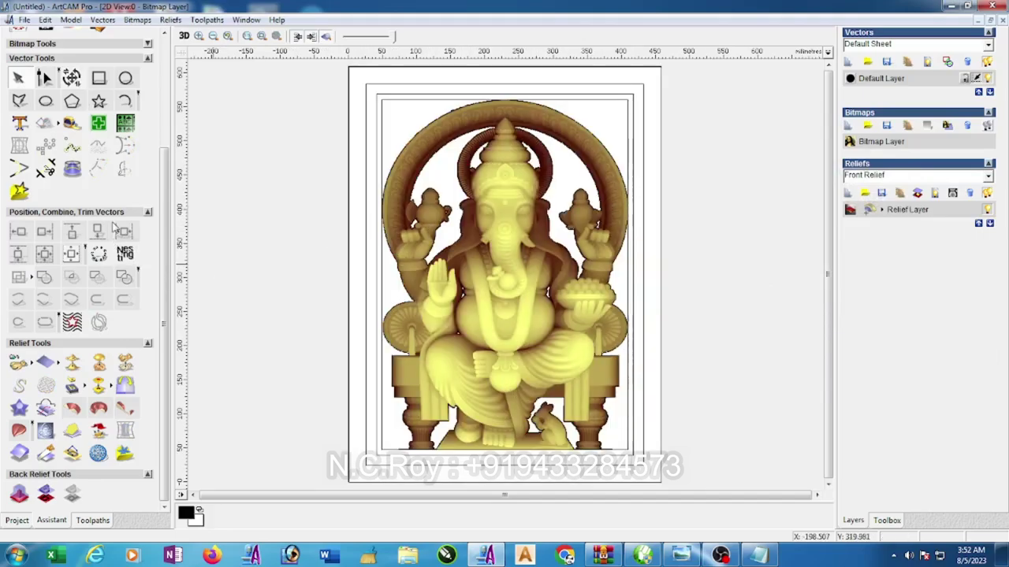
# - Draw a small 15 × 8 mm rectangle beside the page as the frame profile
pyautogui.click(98, 77)
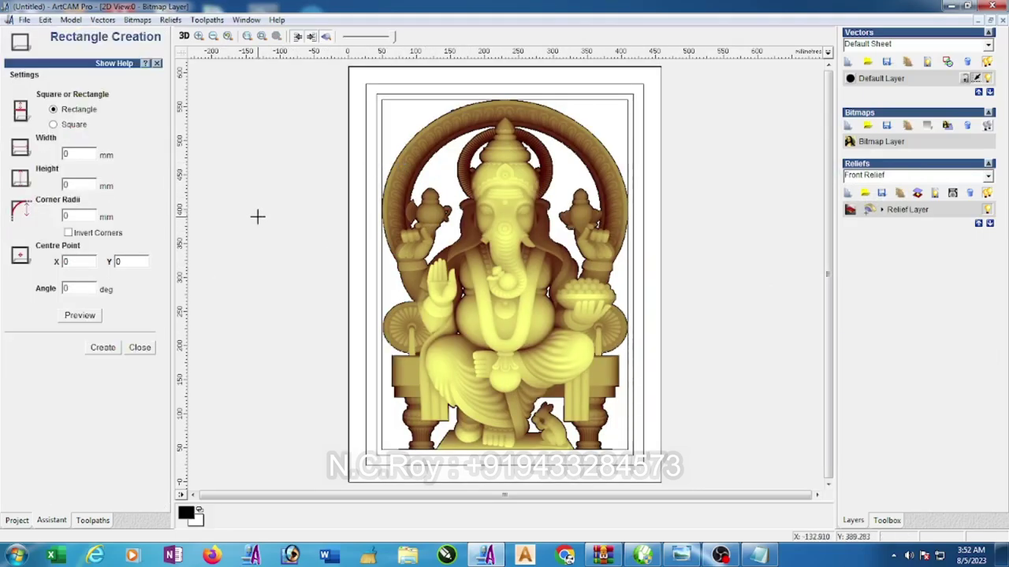
pyautogui.moveTo(282, 212)
pyautogui.mouseDown()
pyautogui.moveTo(303, 213)
pyautogui.moveTo(304, 224)
pyautogui.mouseUp()
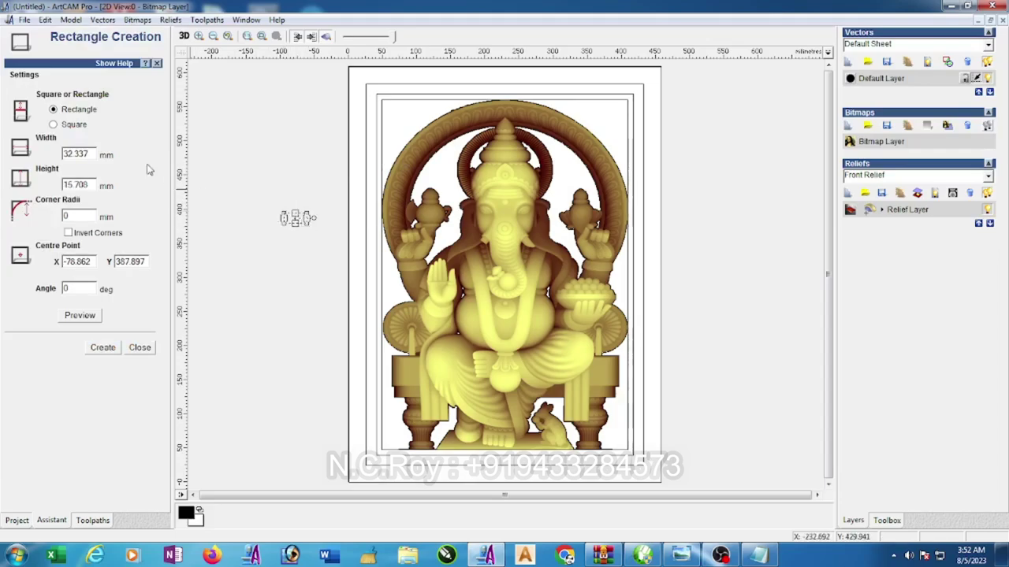
pyautogui.doubleClick(92, 155)
pyautogui.write('15')
pyautogui.doubleClick(89, 186)
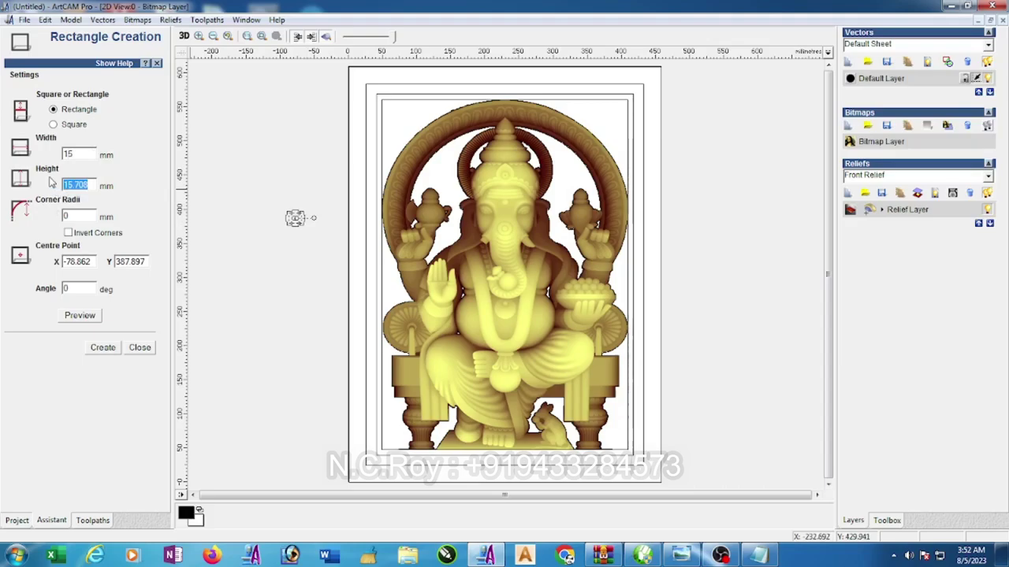
pyautogui.write('8')
pyautogui.click(108, 352)
pyautogui.click(140, 348)
pyautogui.scroll(2, 302, 212)
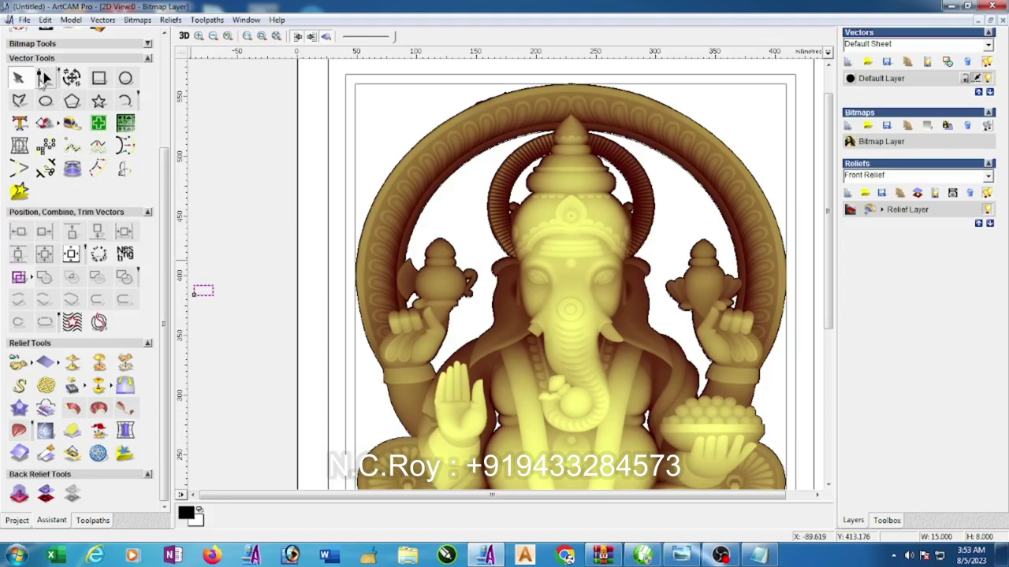
# - Select the outer rectangle surrounding the Ganesha relief
pyautogui.click(44, 79)
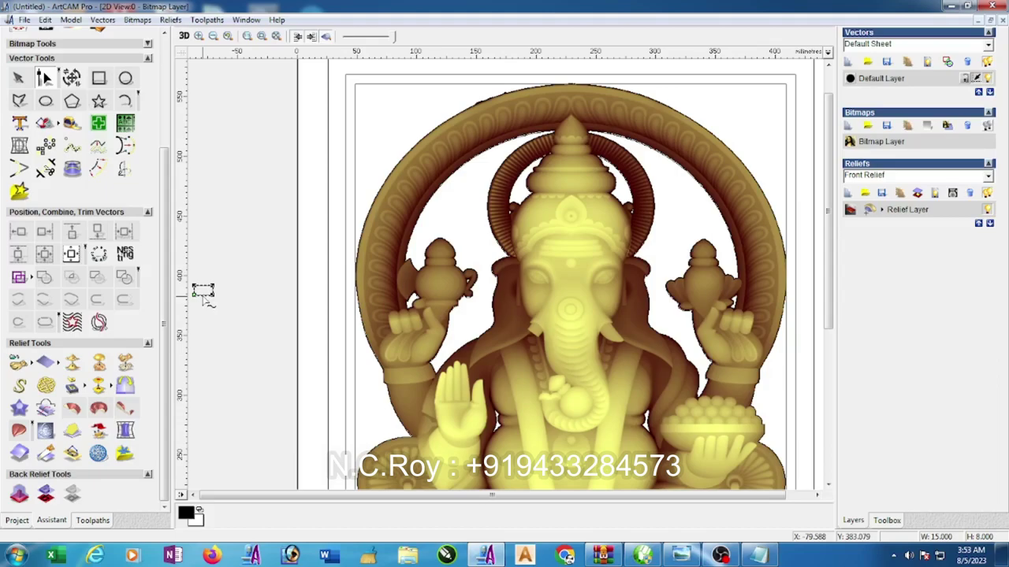
pyautogui.scroll(2, 201, 293)
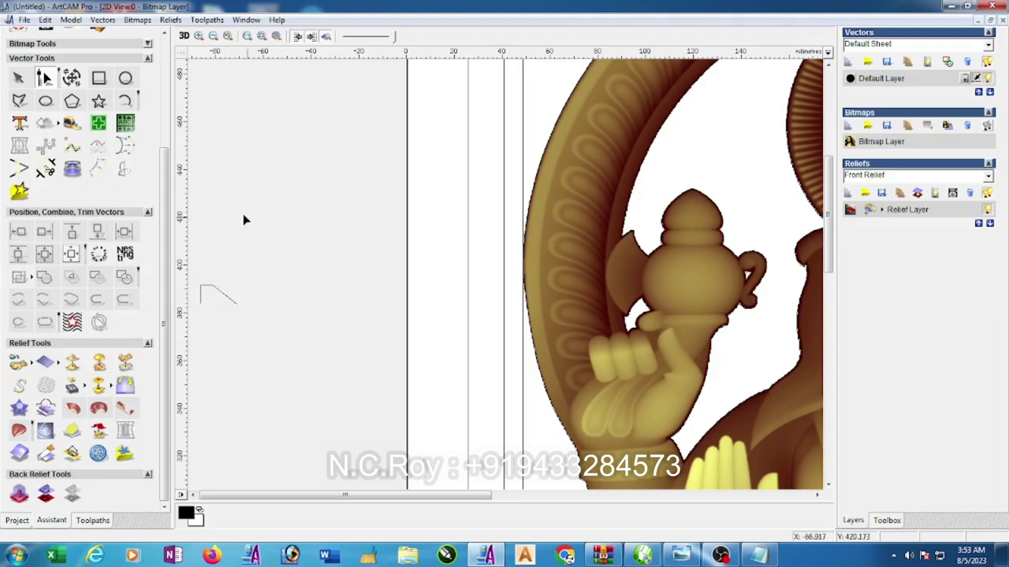
pyautogui.scroll(-2, 242, 218)
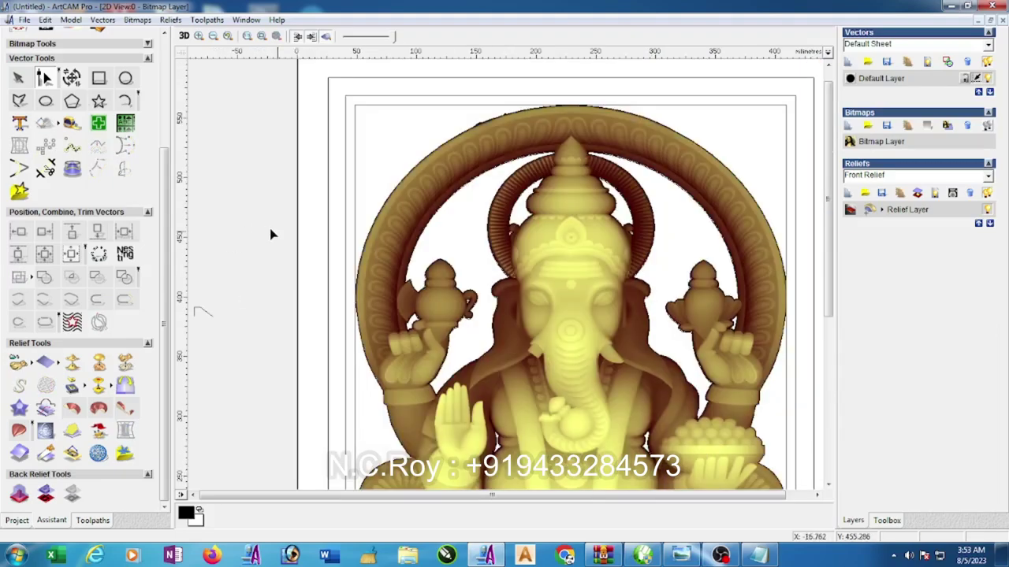
pyautogui.click(19, 78)
pyautogui.click(328, 167)
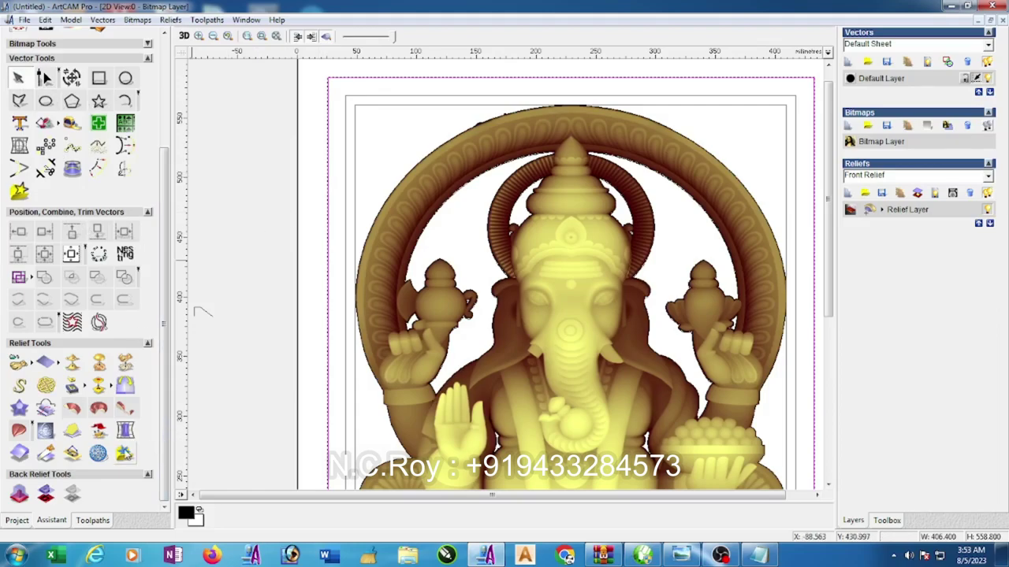
# - Extrude the 15 × 8 mm profile along the outer rectangle into a raised frame
pyautogui.click(73, 414)
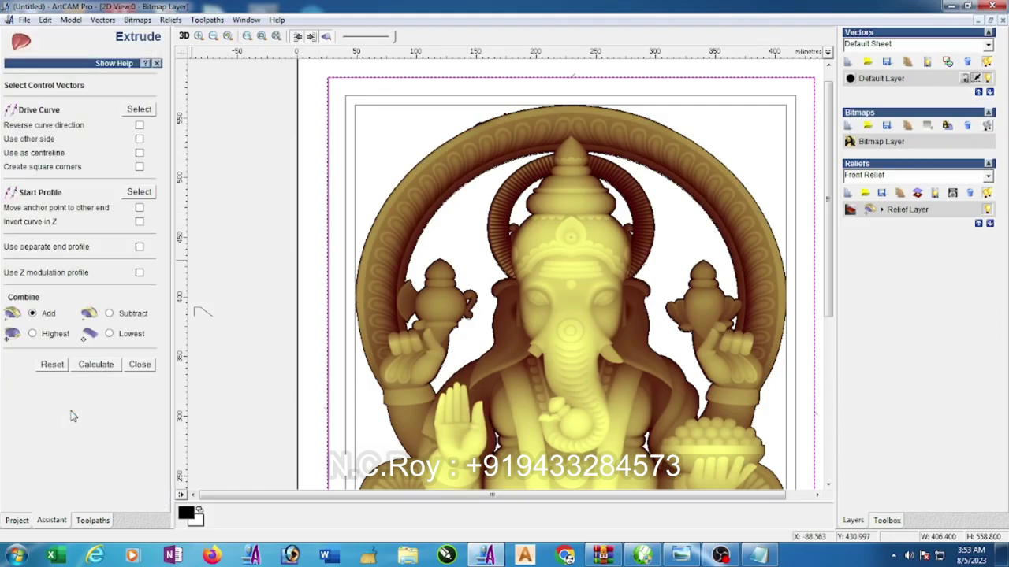
pyautogui.click(149, 115)
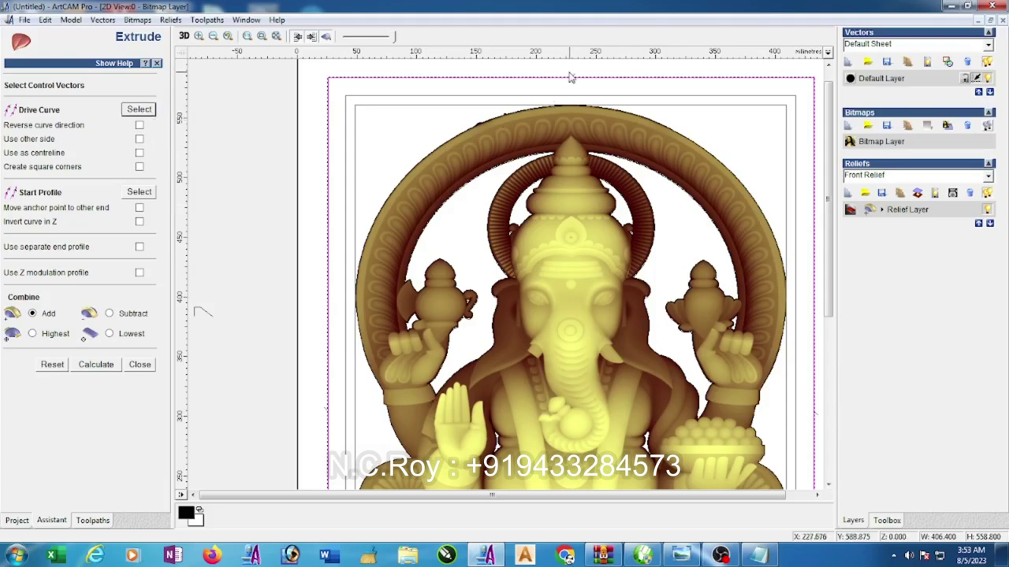
pyautogui.click(139, 139)
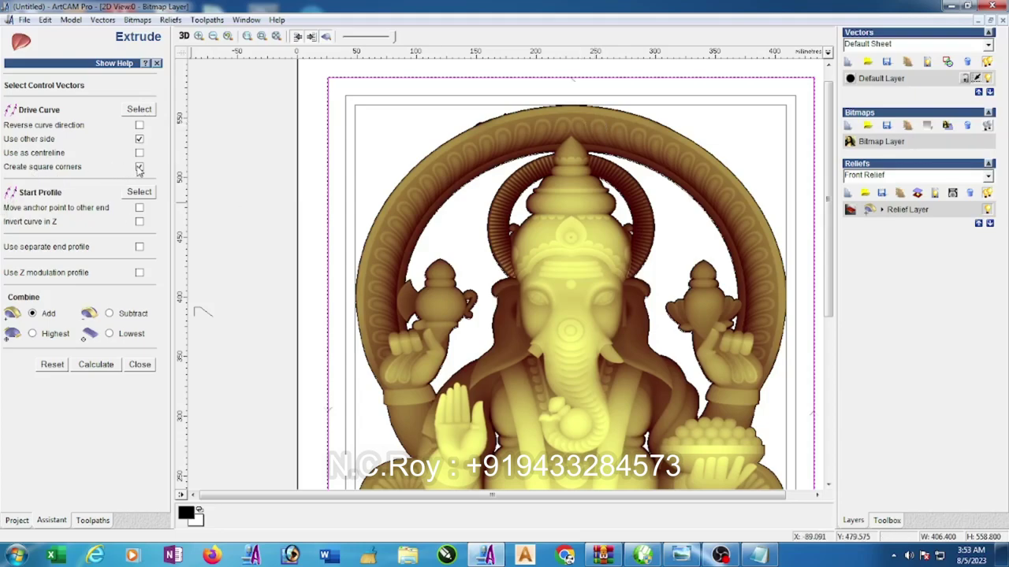
pyautogui.click(199, 310)
pyautogui.click(147, 195)
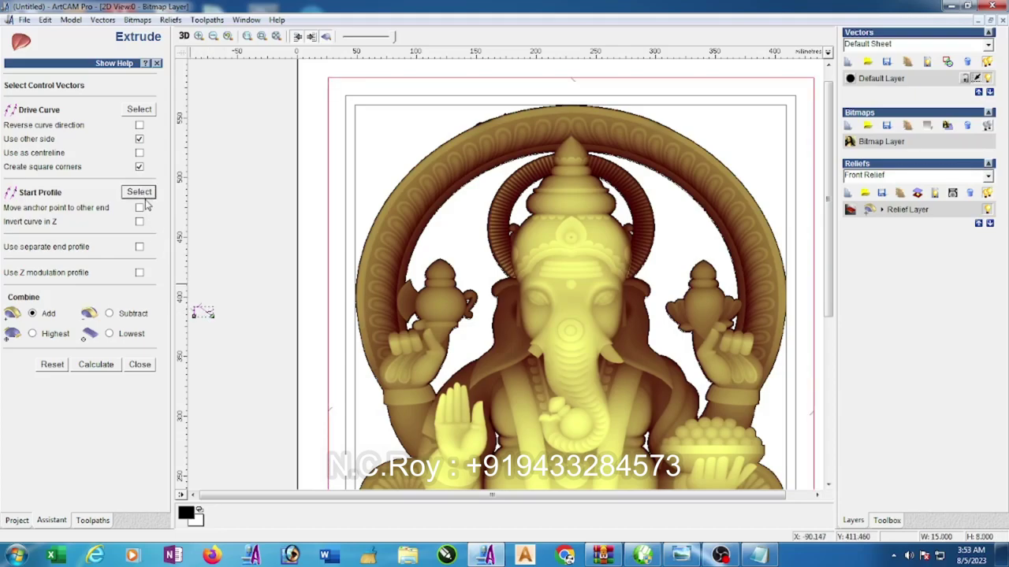
pyautogui.click(140, 223)
pyautogui.click(90, 370)
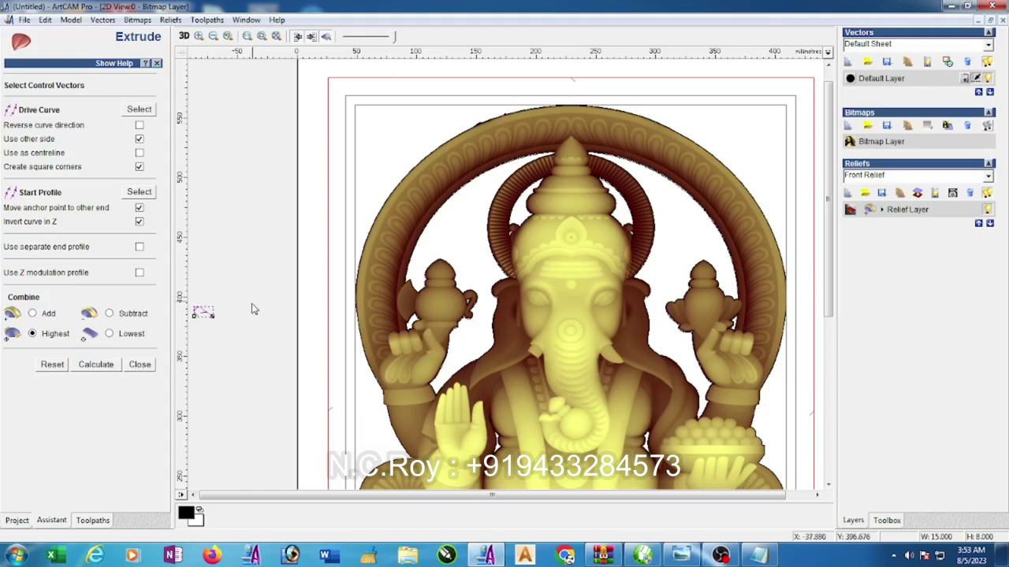
pyautogui.scroll(-1, 259, 275)
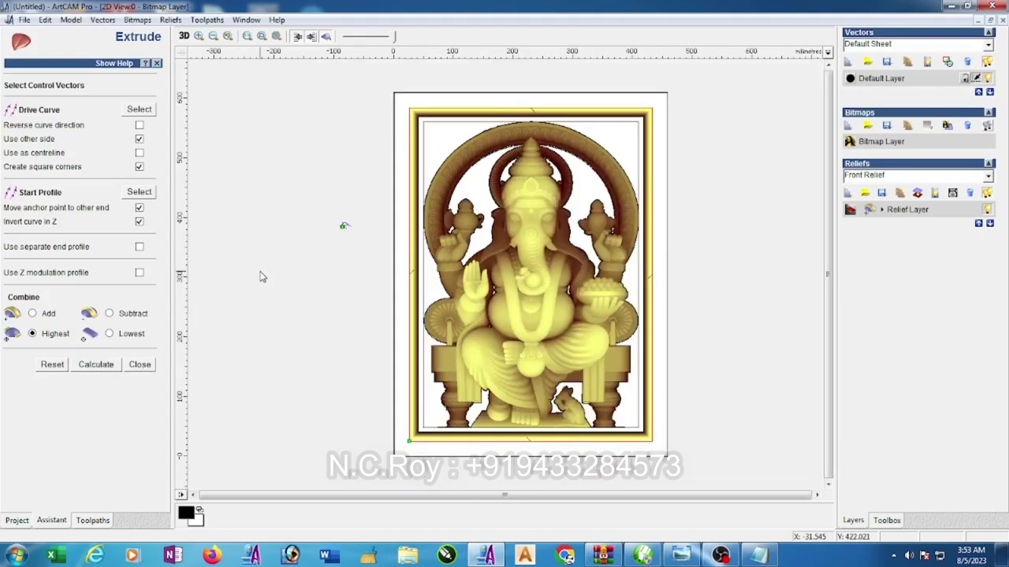
pyautogui.click(140, 364)
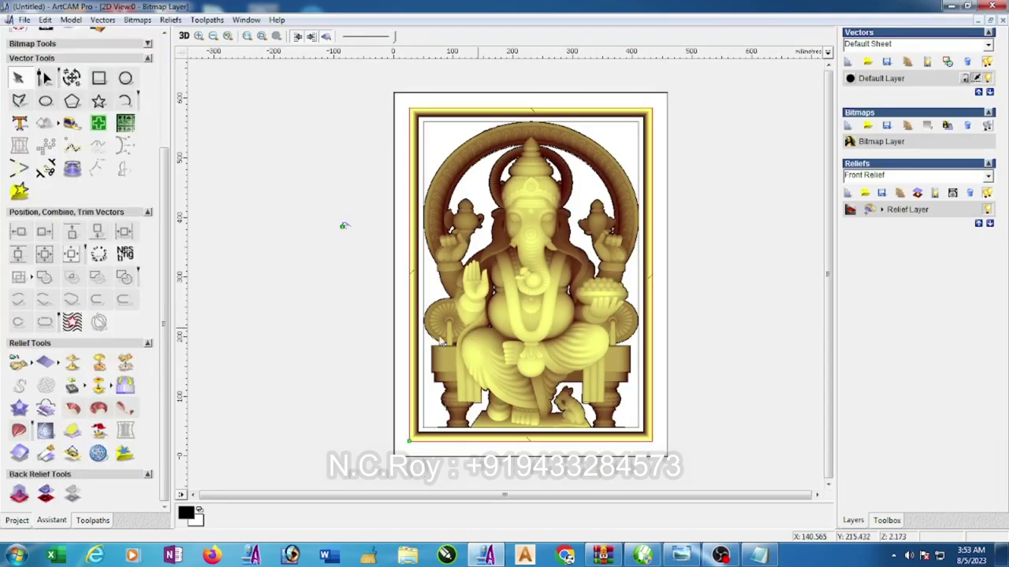
# - Give the border rectangle a 0.1 start height in the Shape Editor
pyautogui.click(653, 329)
pyautogui.rightClick(652, 330)
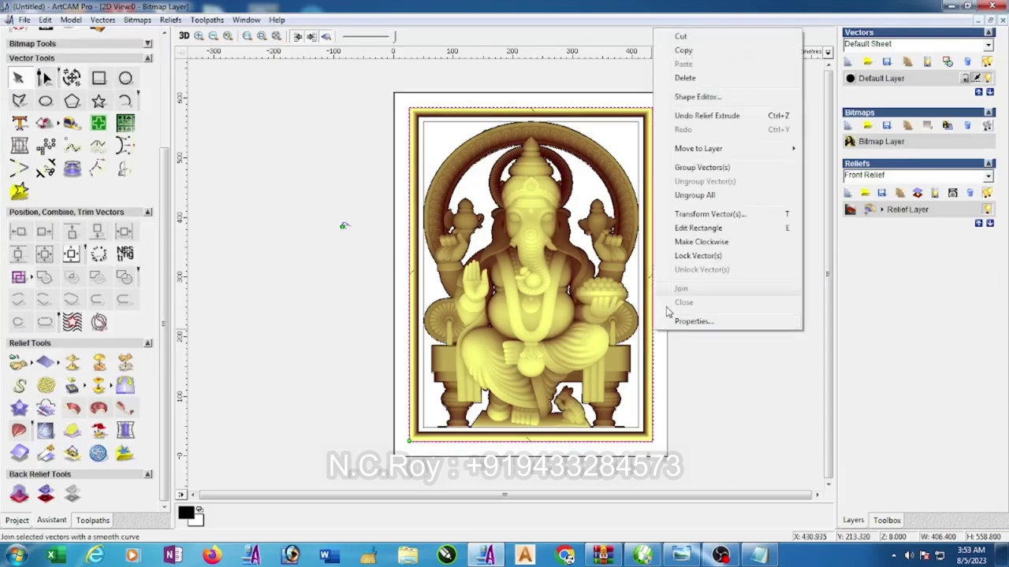
pyautogui.click(704, 96)
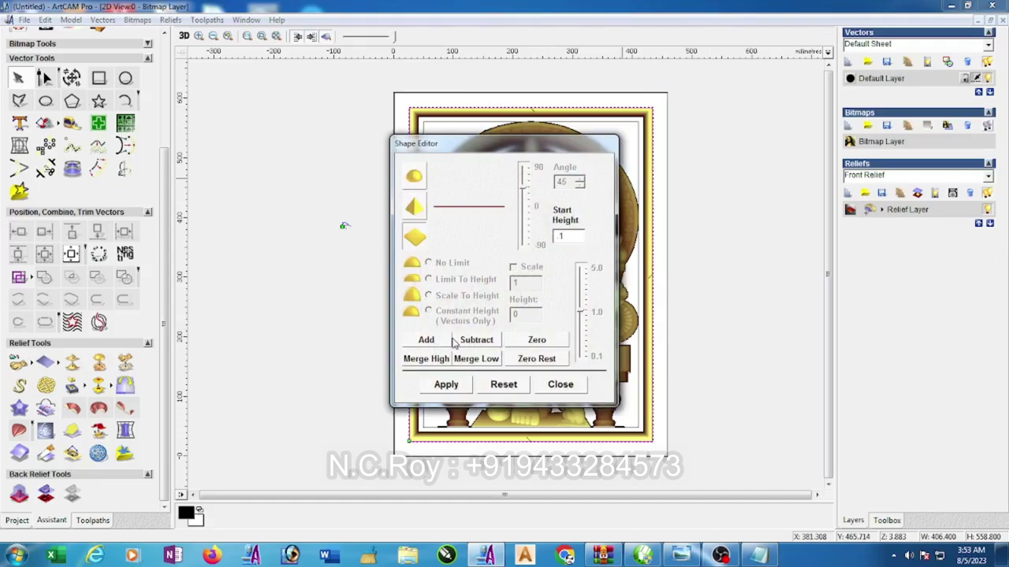
pyautogui.write('0.1')
pyautogui.click(561, 385)
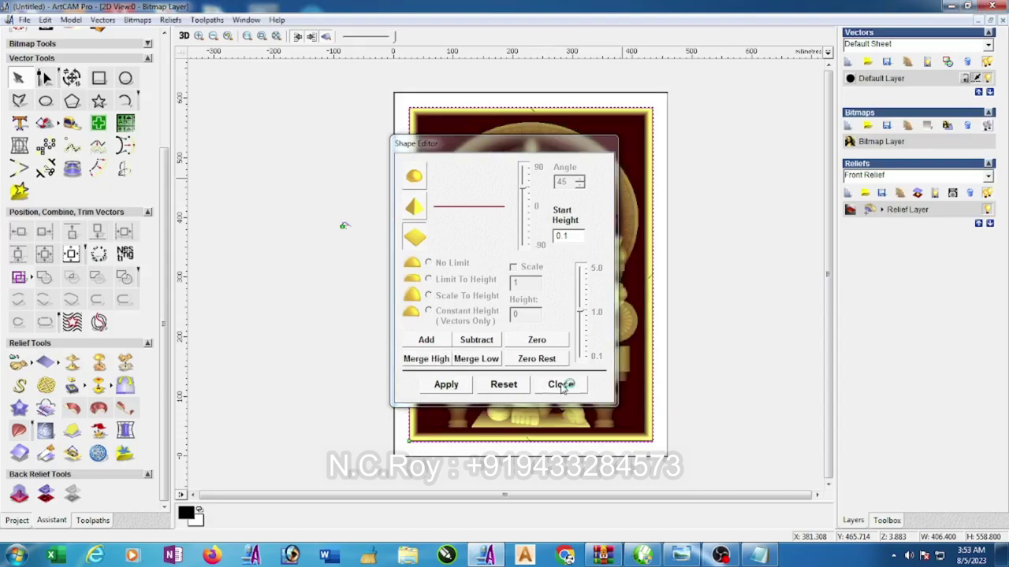
# - Tile the 2D and 3D views vertically, tilt the framed relief in 3D, then reactivate 2D
pyautogui.click(246, 20)
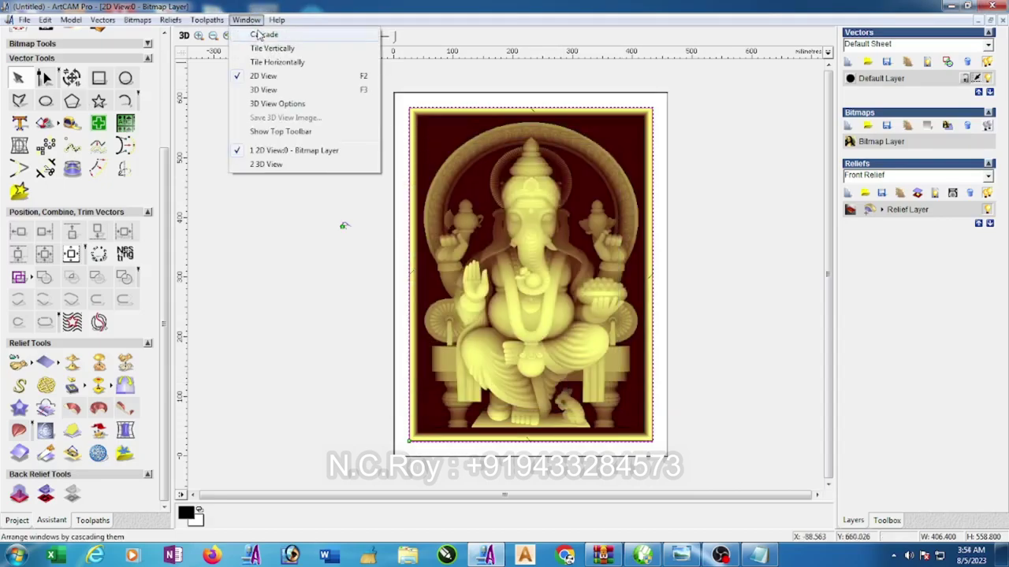
pyautogui.click(269, 48)
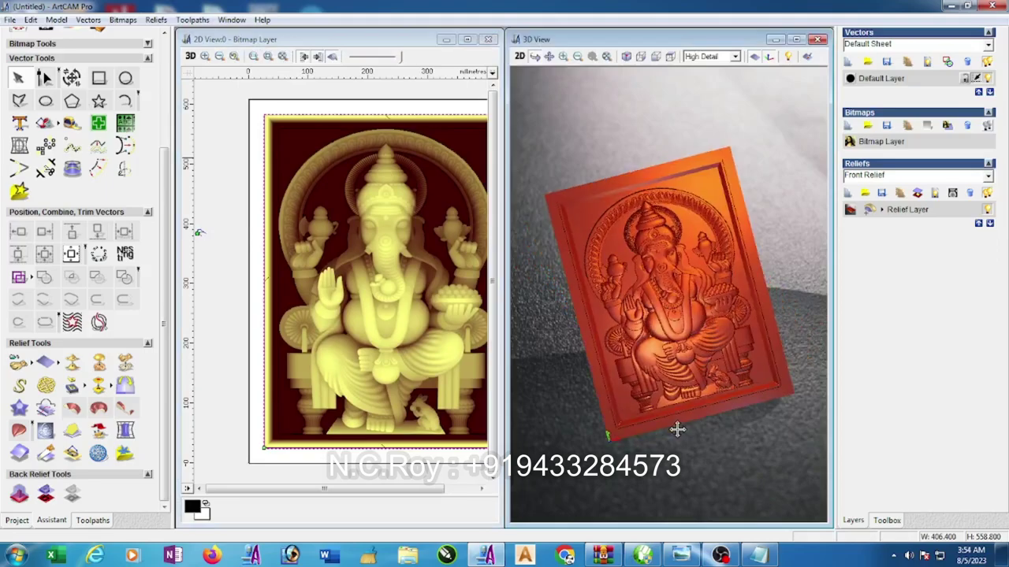
pyautogui.moveTo(677, 429); pyautogui.dragTo(714, 336)
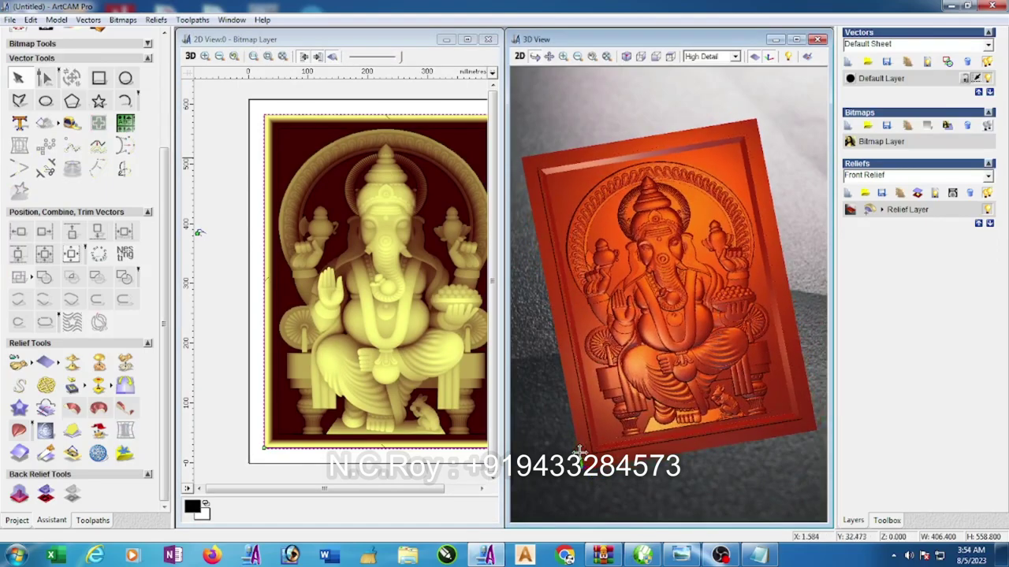
pyautogui.click(231, 313)
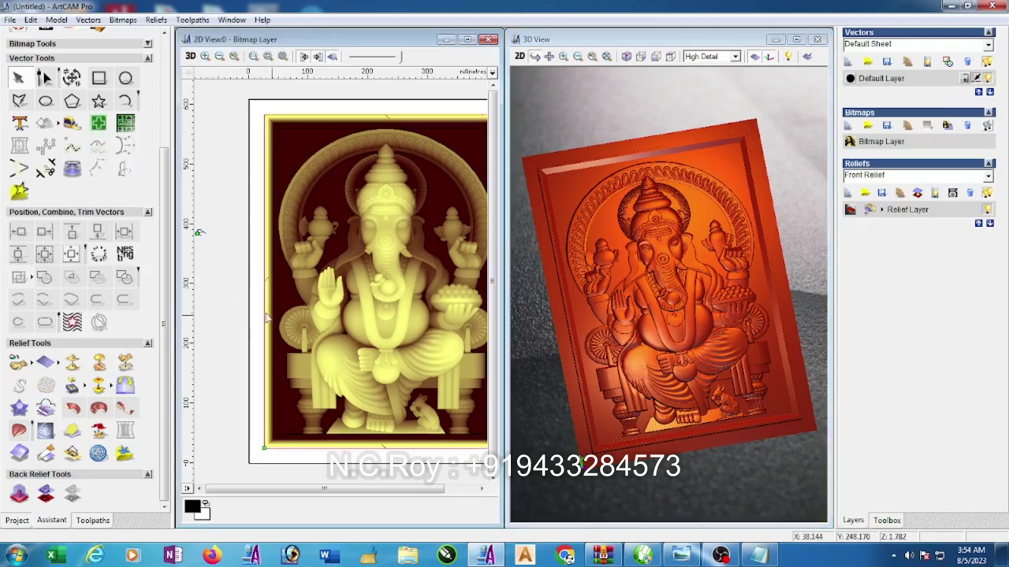
# - Save the model to the Desktop as ganesha.art
pyautogui.click(10, 21)
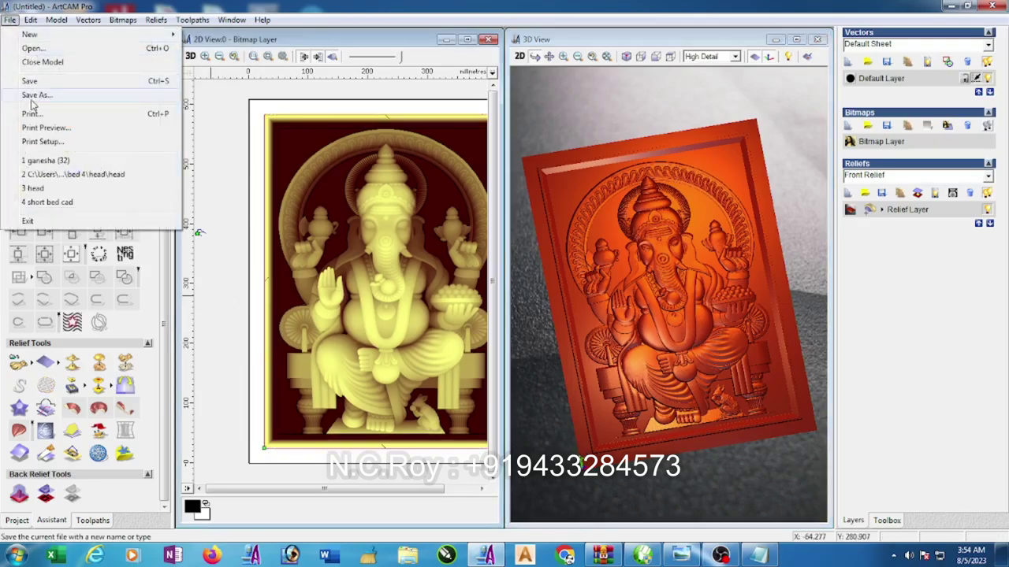
pyautogui.click(25, 95)
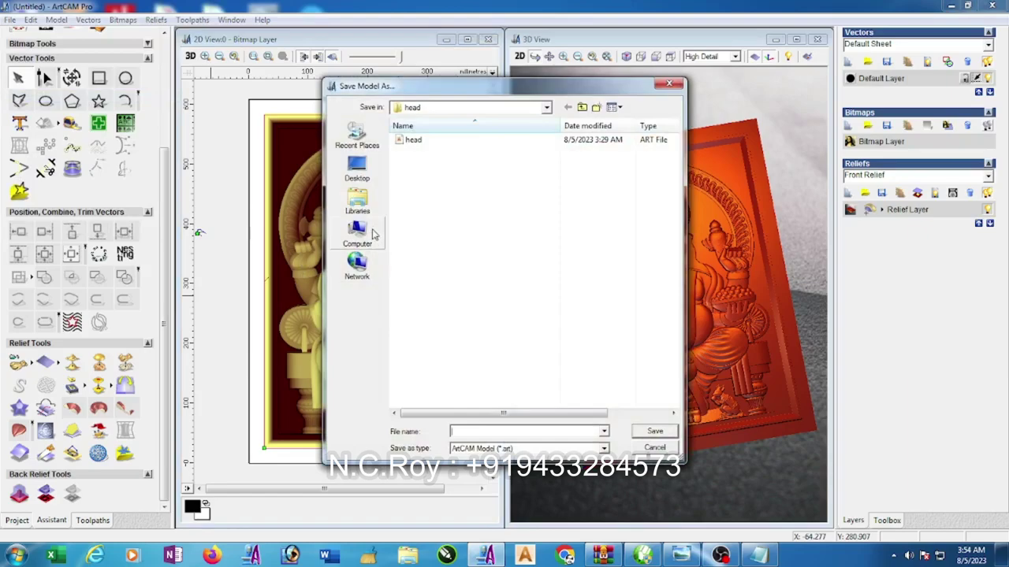
pyautogui.click(361, 169)
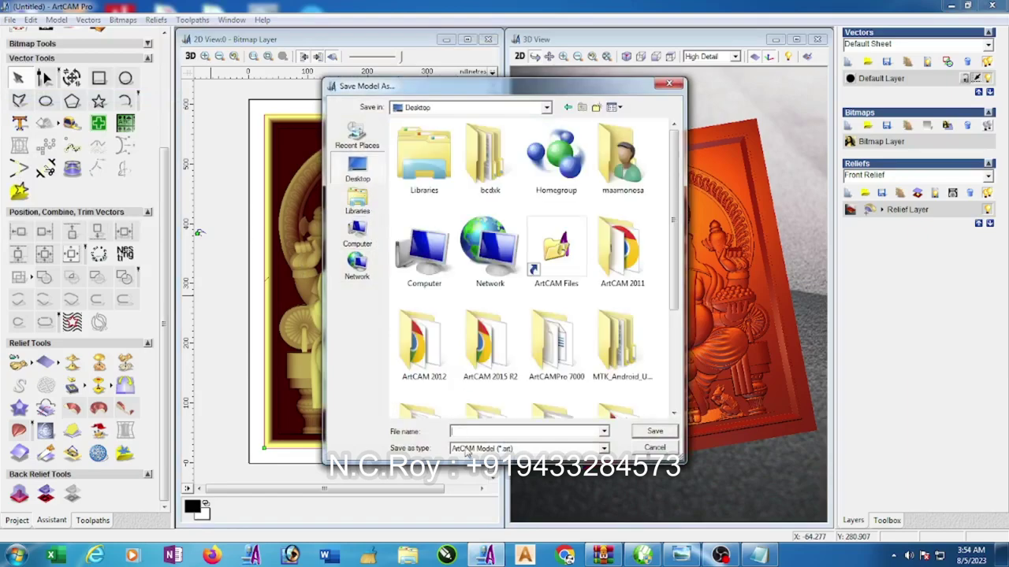
pyautogui.write('ganesha')
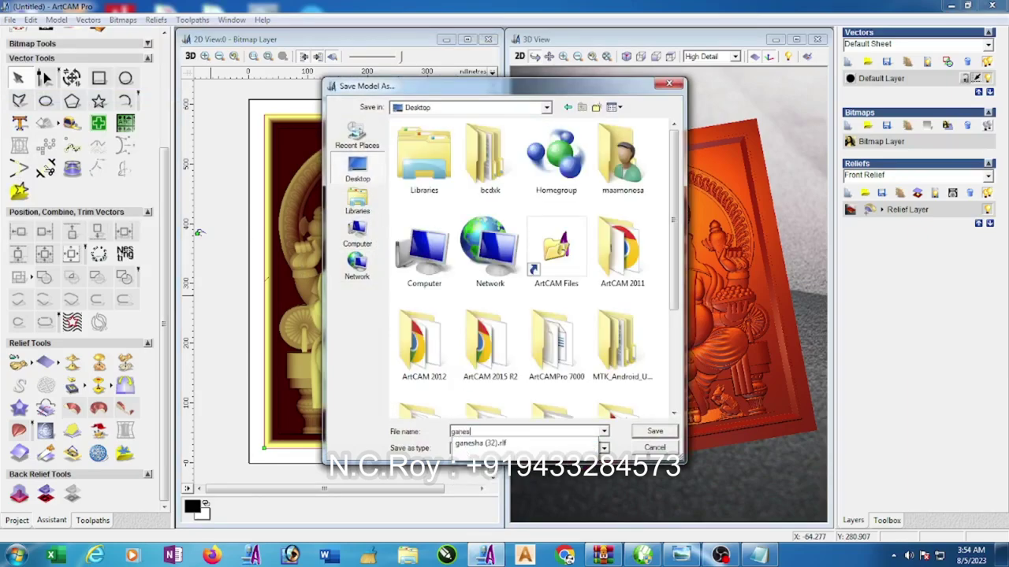
pyautogui.click(657, 433)
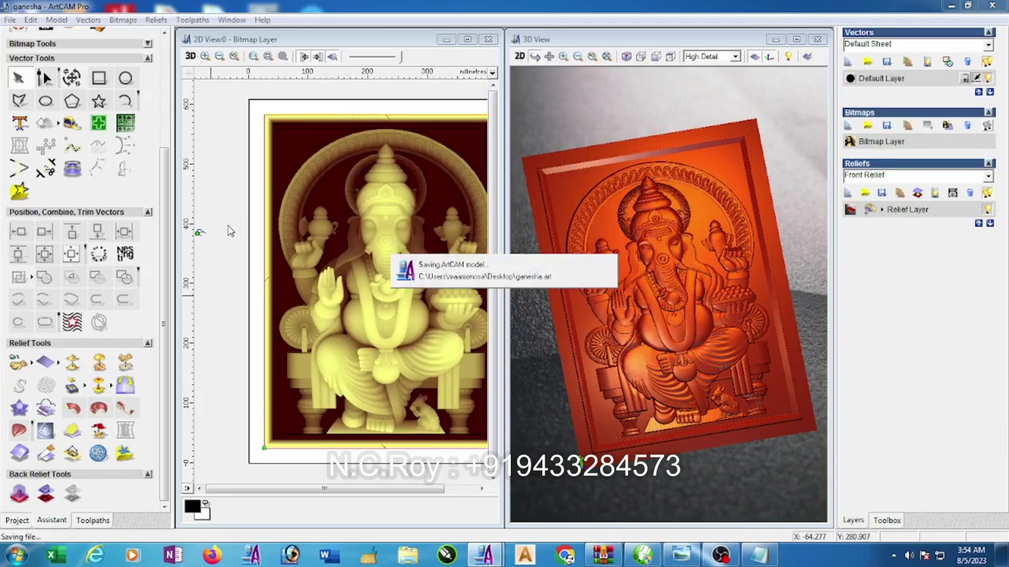
pyautogui.scroll(-1, 229, 231)
pyautogui.scroll(1, 396, 292)
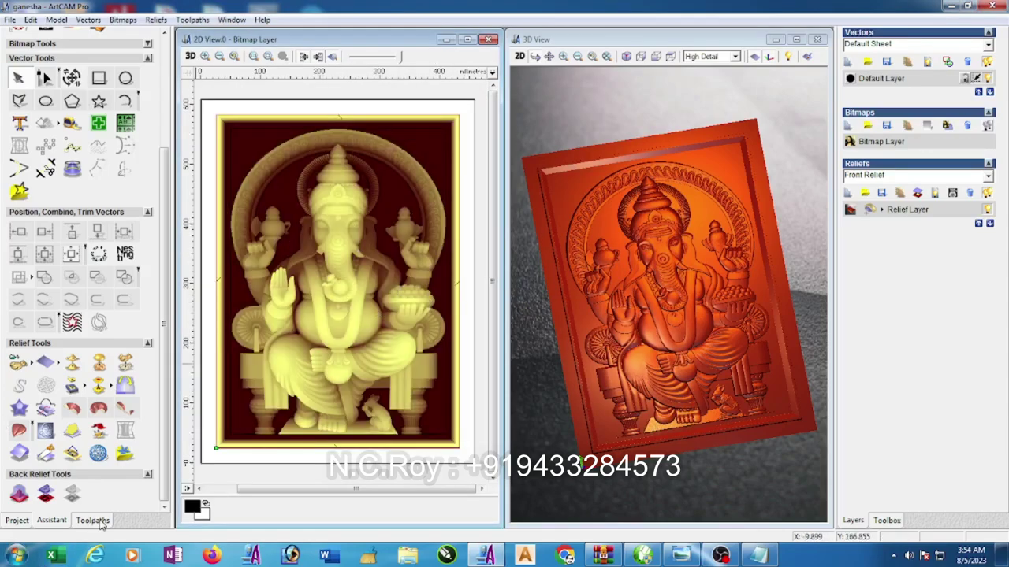
# - Offset the border rectangle 5 inward with sharp corners, deleting the original vector
pyautogui.click(220, 124)
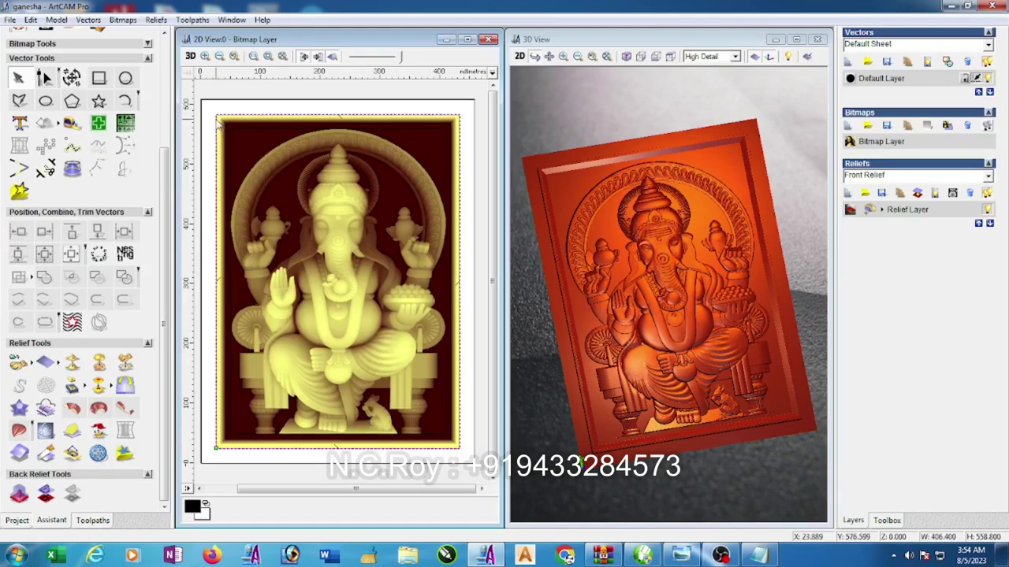
pyautogui.click(96, 171)
pyautogui.moveTo(70, 78); pyautogui.dragTo(52, 84)
pyautogui.write('5')
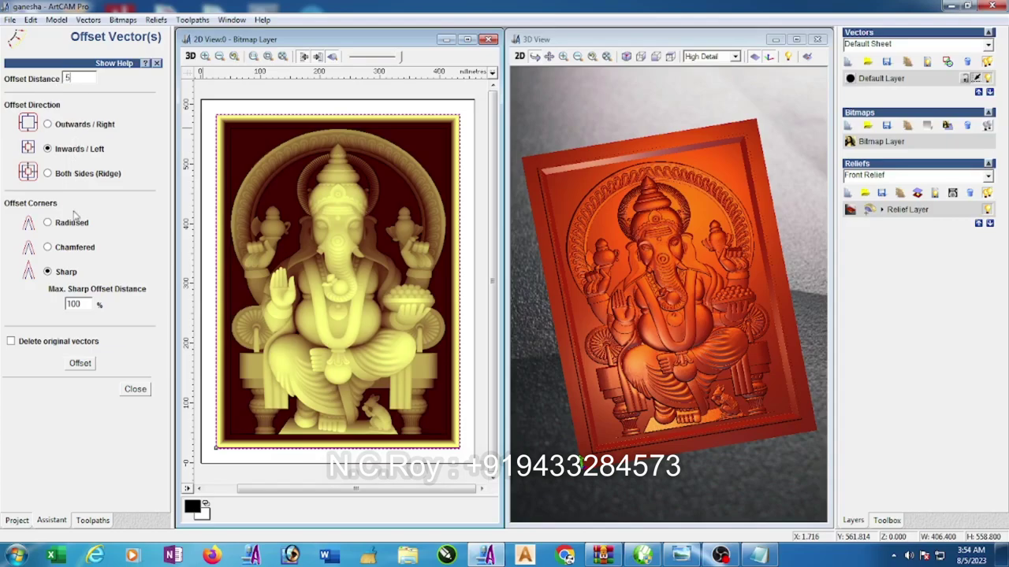
pyautogui.click(11, 342)
pyautogui.click(74, 368)
pyautogui.click(135, 389)
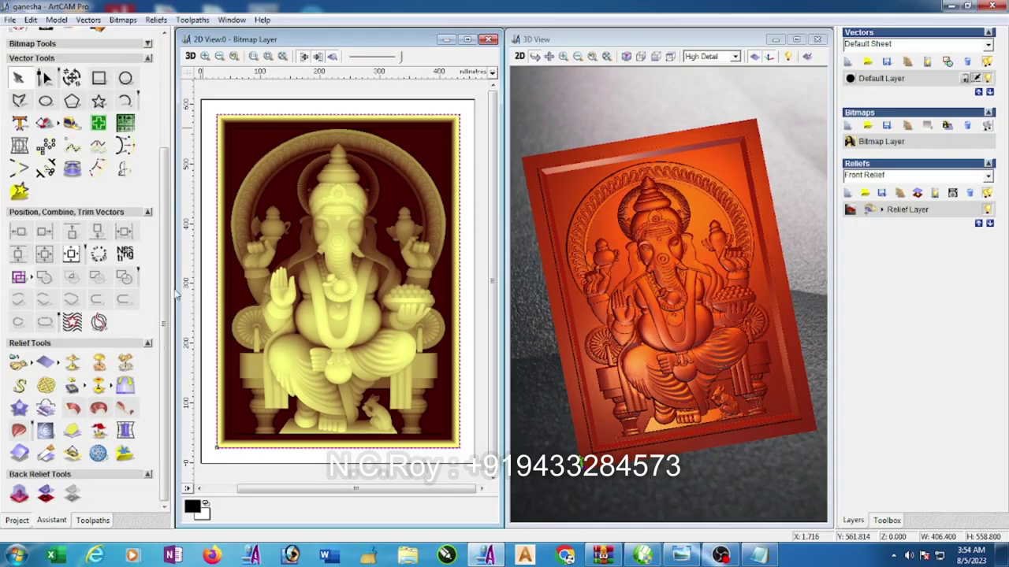
pyautogui.scroll(4, 211, 128)
pyautogui.scroll(3, 486, 187)
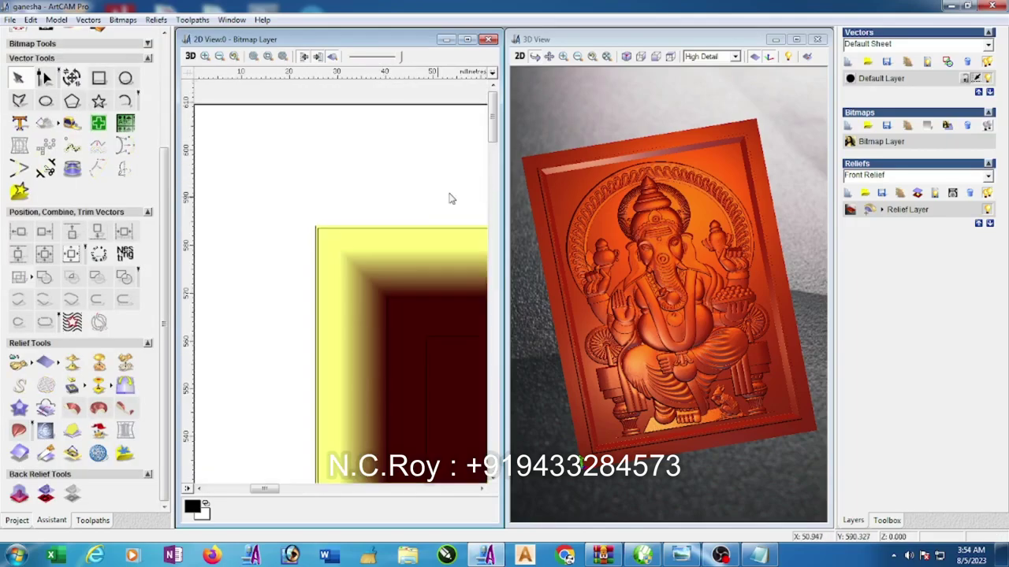
pyautogui.scroll(1, 330, 249)
pyautogui.scroll(-4, 329, 260)
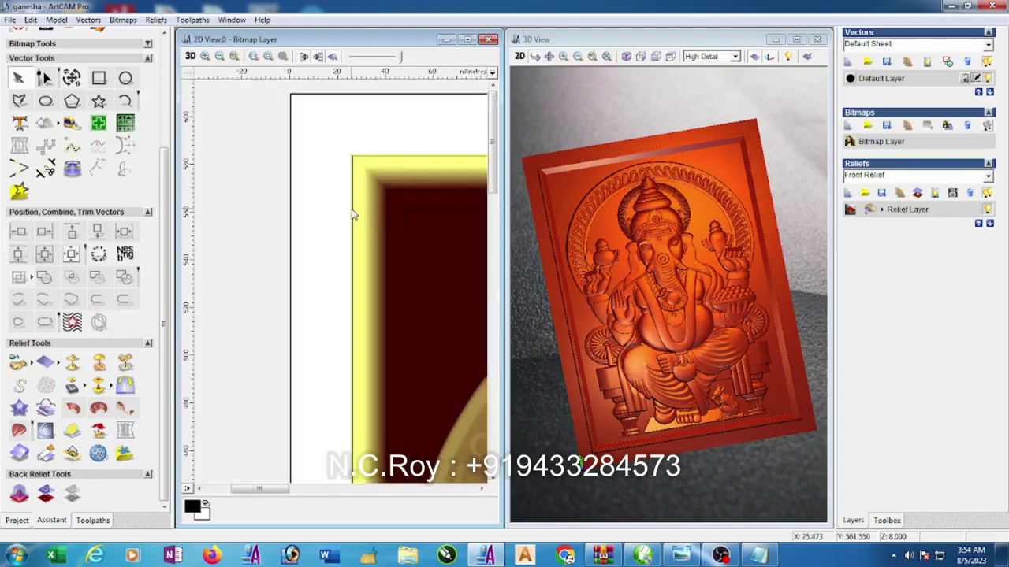
pyautogui.scroll(-5, 355, 213)
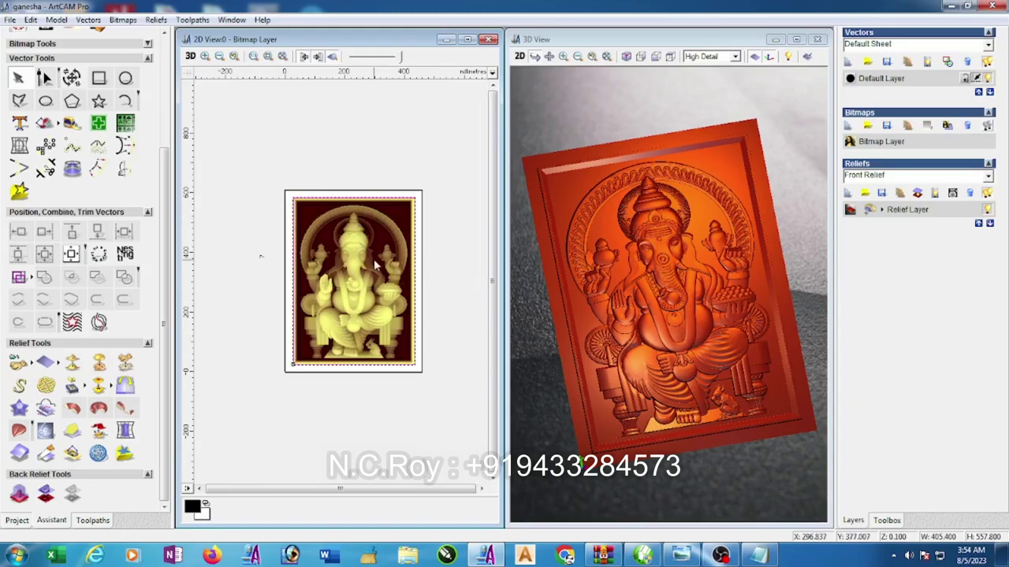
# - Start a 2D profiling toolpath cutting inside the border and select its finish depth value
pyautogui.click(97, 521)
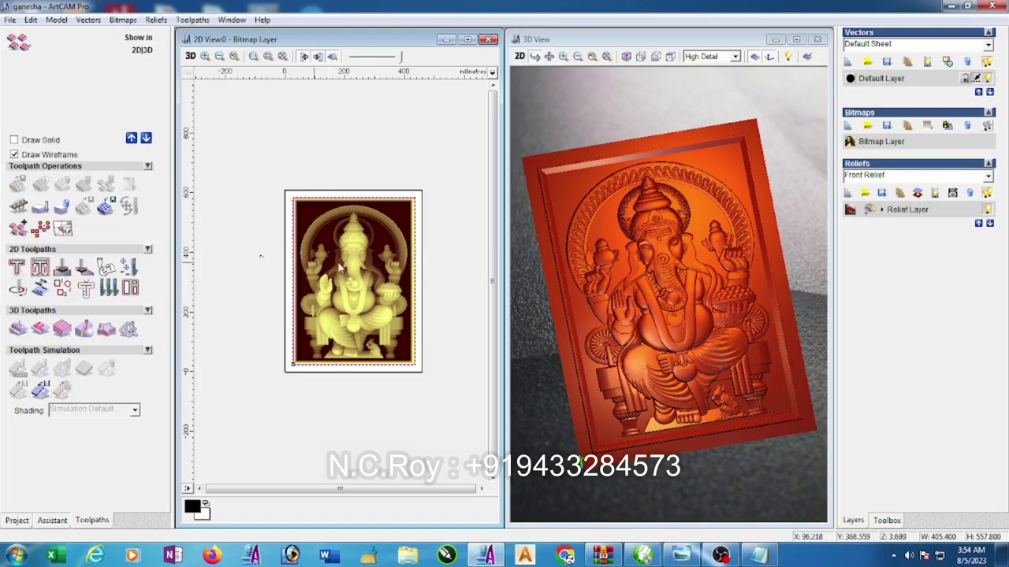
pyautogui.click(17, 269)
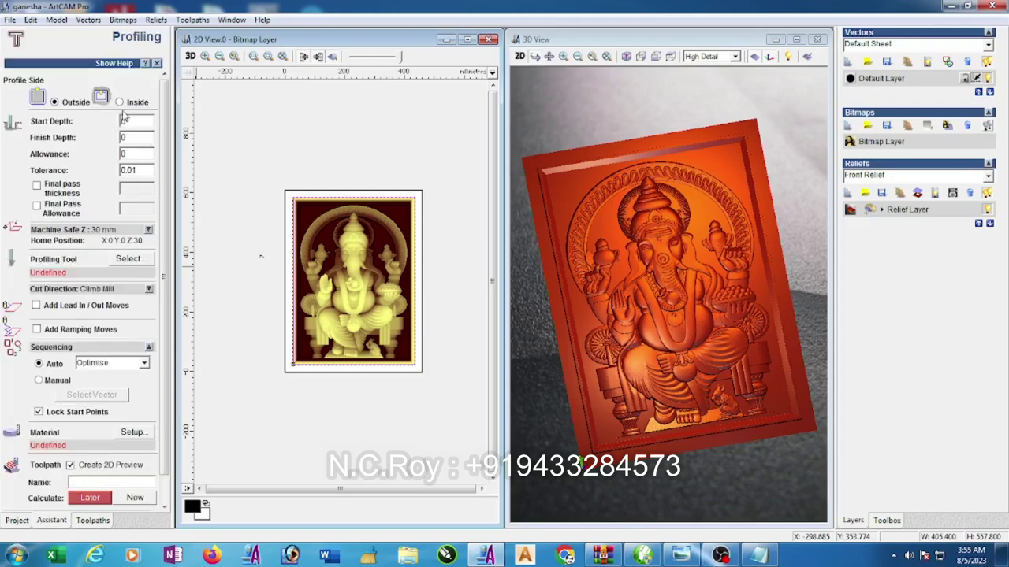
pyautogui.click(119, 103)
pyautogui.doubleClick(140, 142)
pyautogui.write('5')
# - Choose the End Mill 6 mm for the profile, with its stepdown set to 5
pyautogui.click(142, 260)
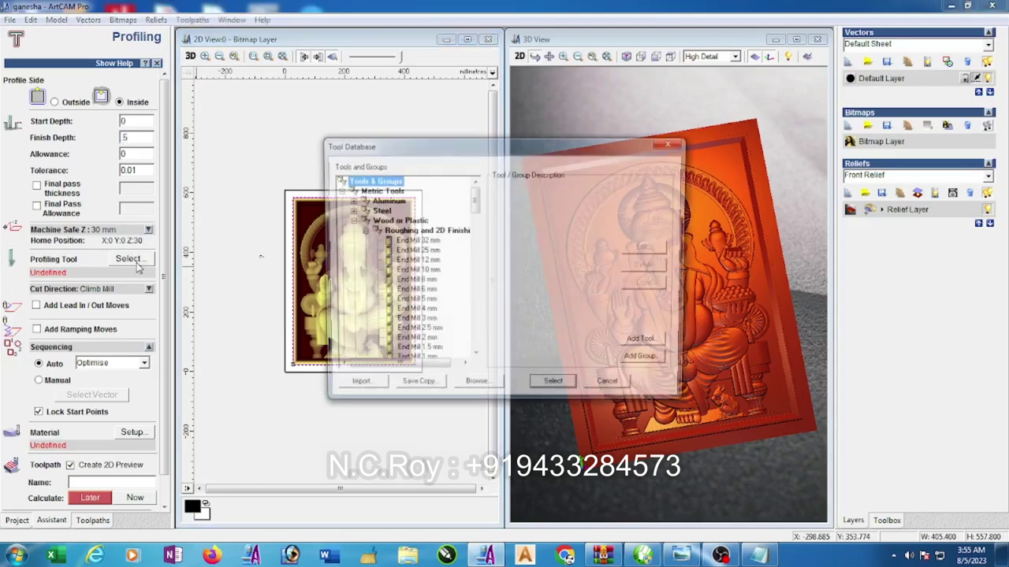
pyautogui.click(429, 292)
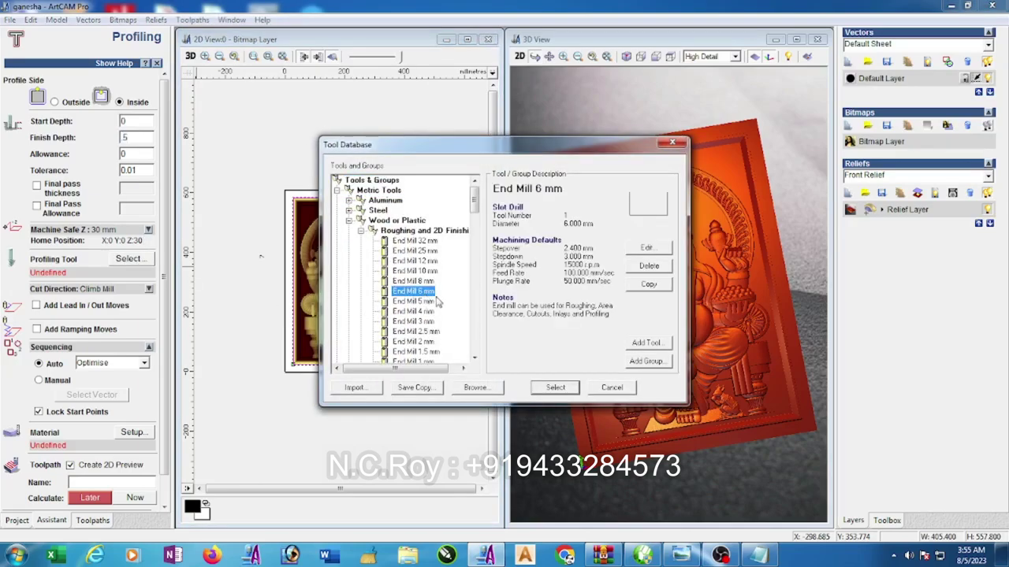
pyautogui.click(646, 247)
pyautogui.doubleClick(631, 189)
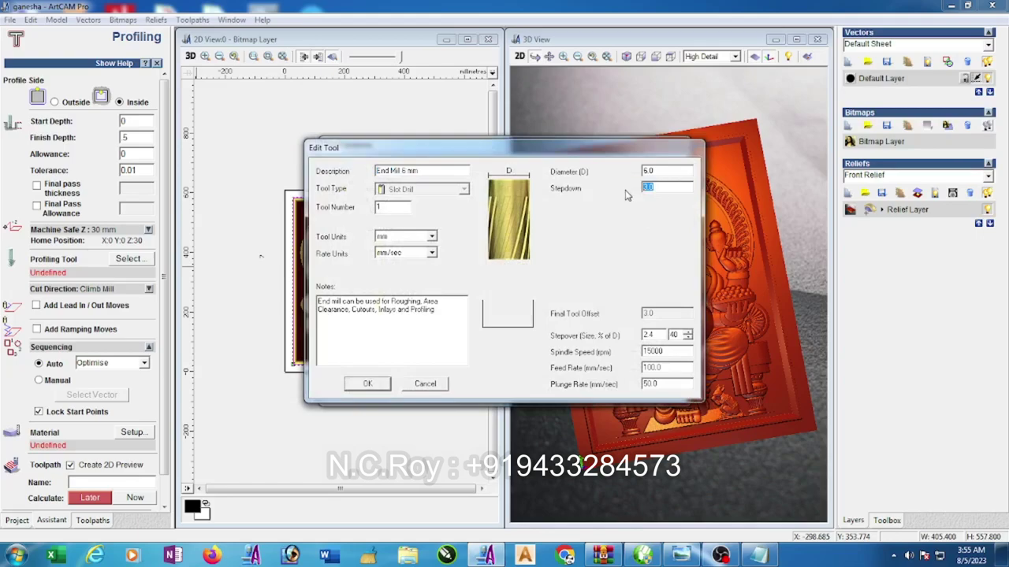
pyautogui.write('5')
pyautogui.click(367, 384)
pyautogui.click(553, 389)
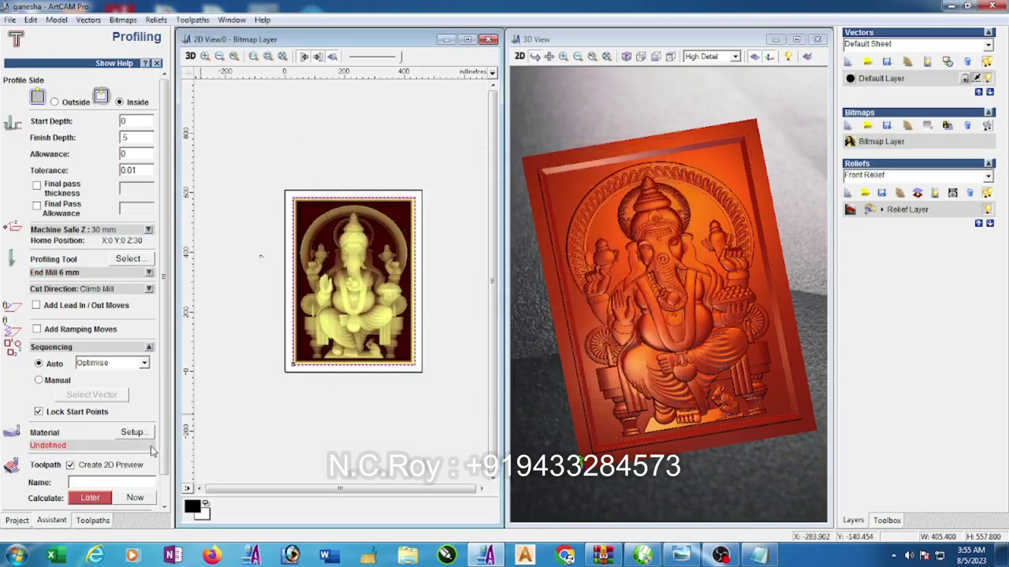
# - Set the material thickness to 17 mm
pyautogui.click(131, 433)
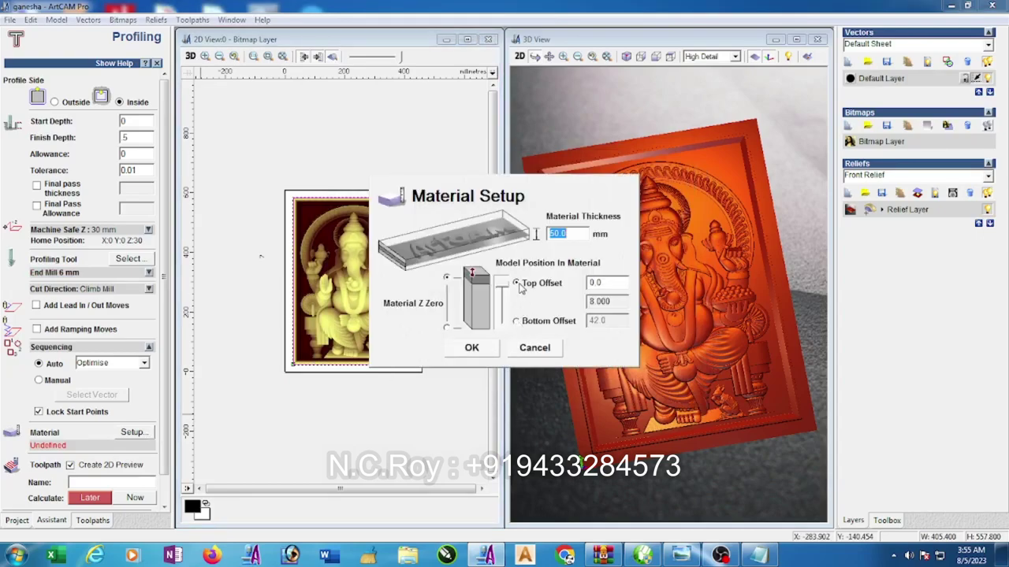
pyautogui.write('1')
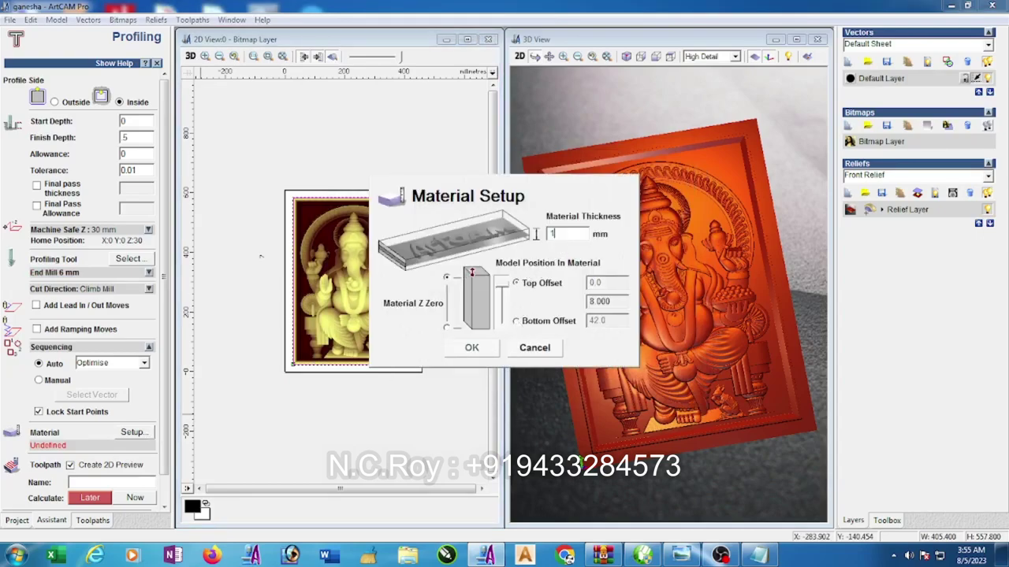
pyautogui.write('7')
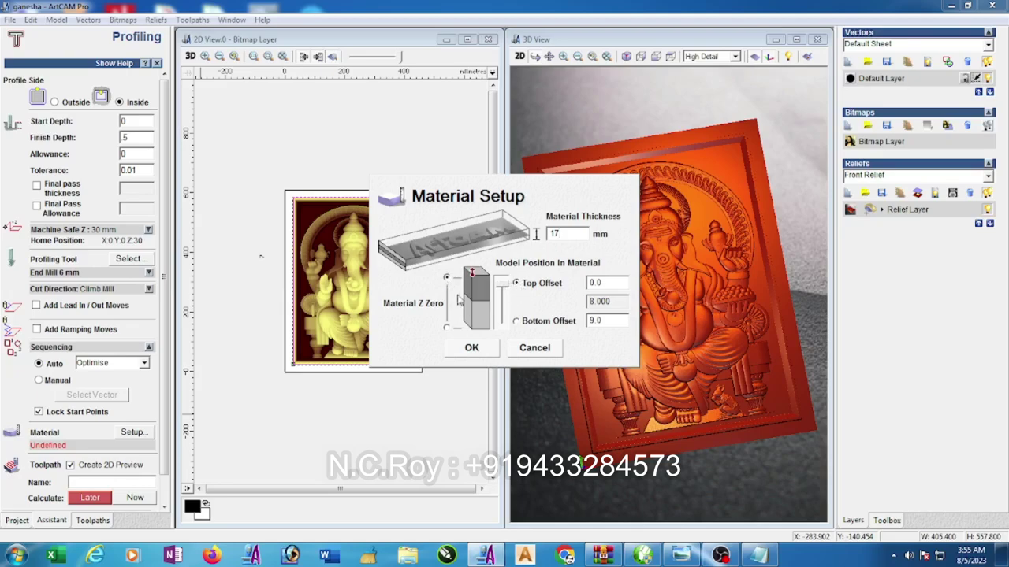
pyautogui.click(482, 350)
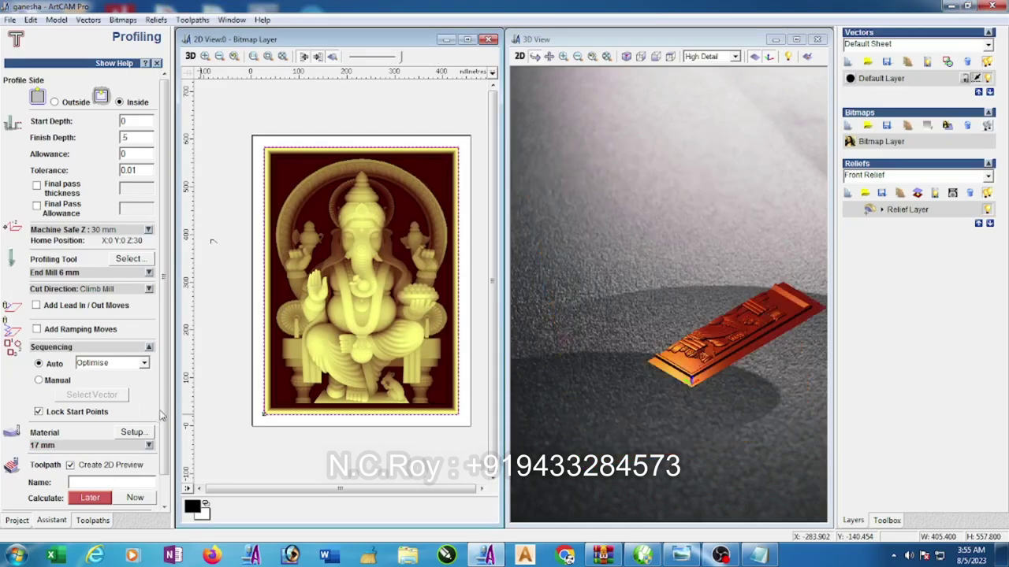
# - Calculate the Profile toolpath around the border and return to the toolpath list
pyautogui.scroll(-2, 165, 465)
pyautogui.click(136, 469)
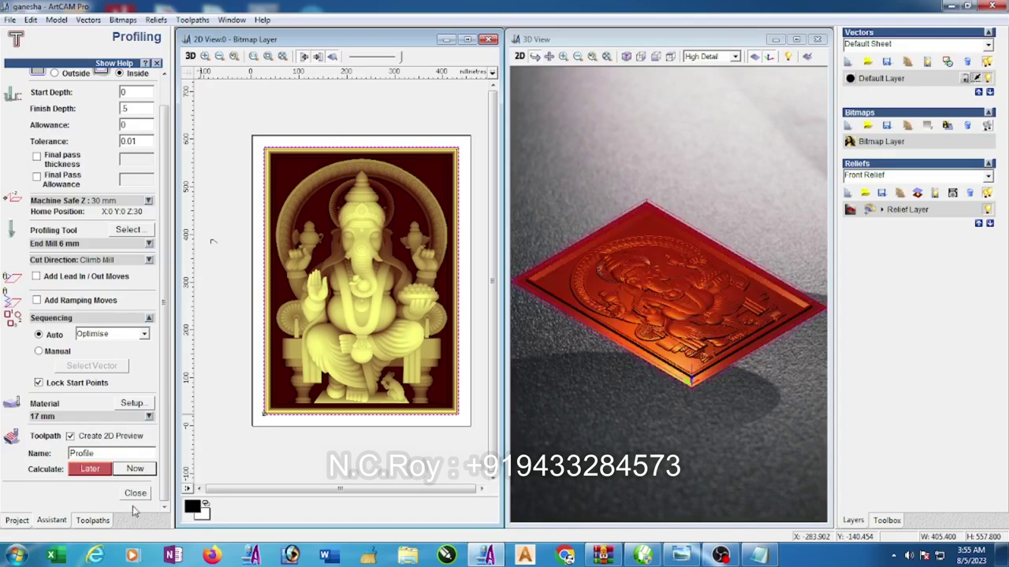
pyautogui.click(135, 494)
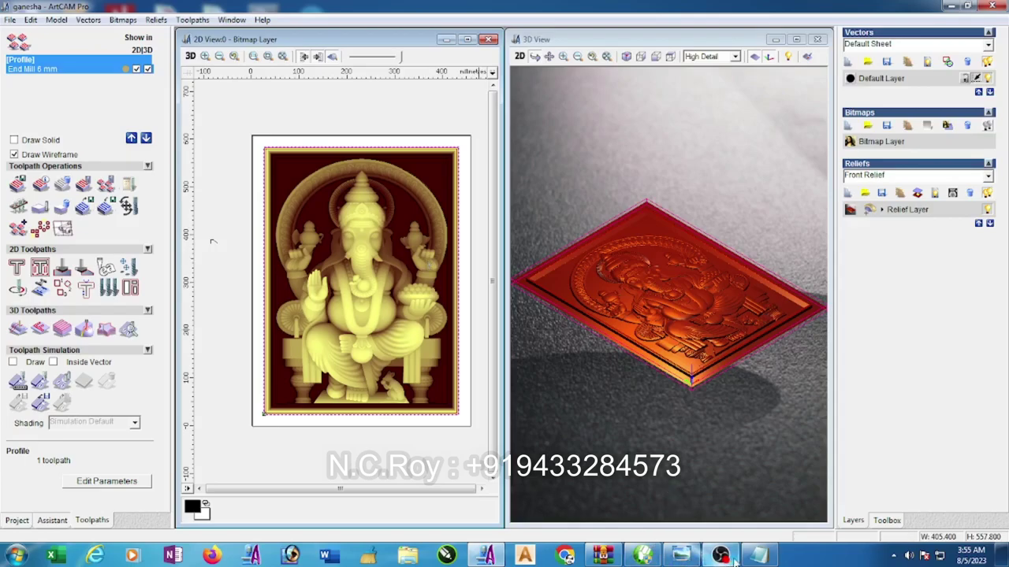
# - Start a Machine Relief toolpath limited to the area inside the selected vector
pyautogui.click(758, 557)
pyautogui.click(758, 556)
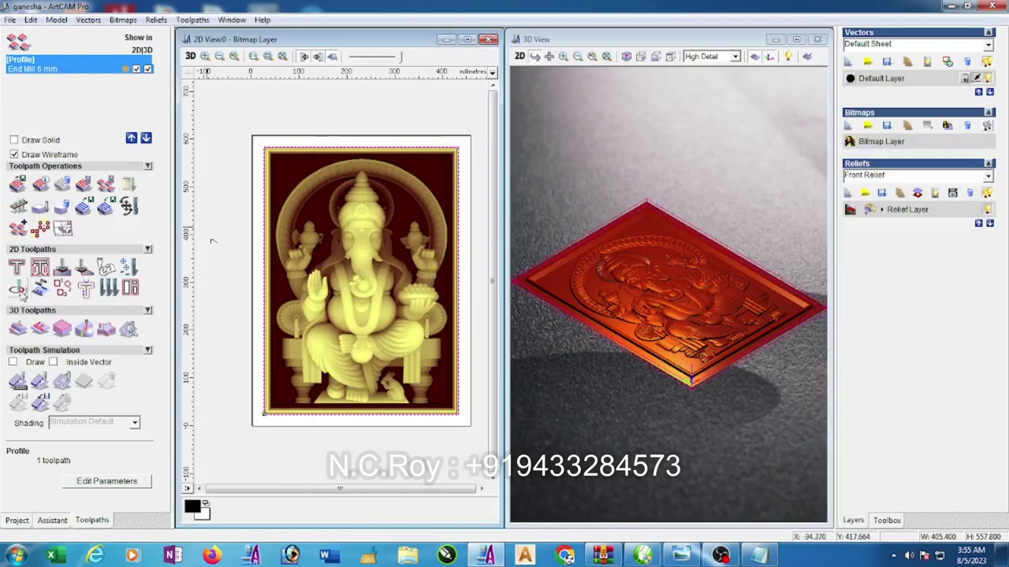
pyautogui.click(18, 329)
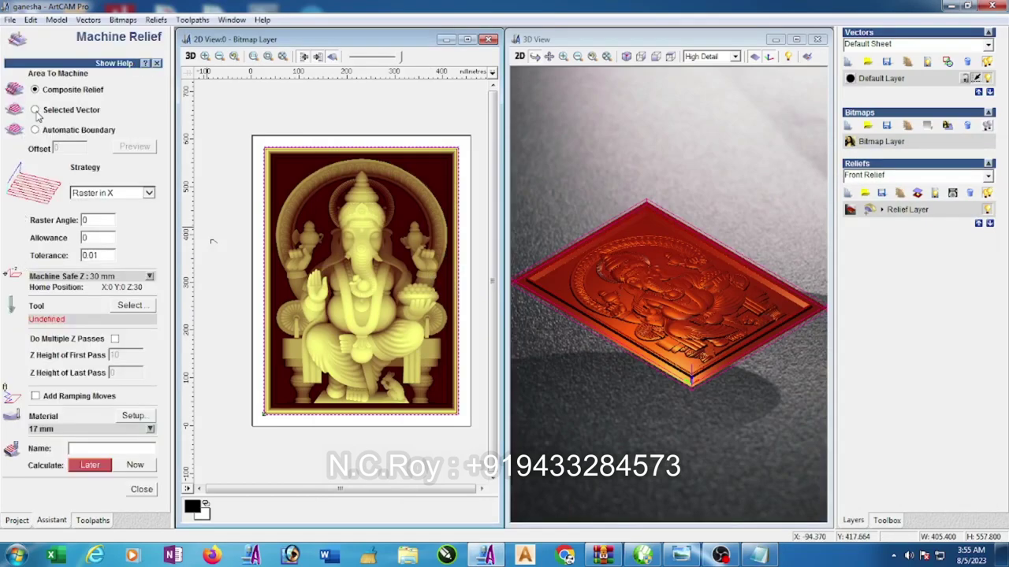
pyautogui.click(36, 110)
# - Choose the Ball Nose 3 mm tool with its plunge rate raised to 50 mm/sec
pyautogui.click(129, 306)
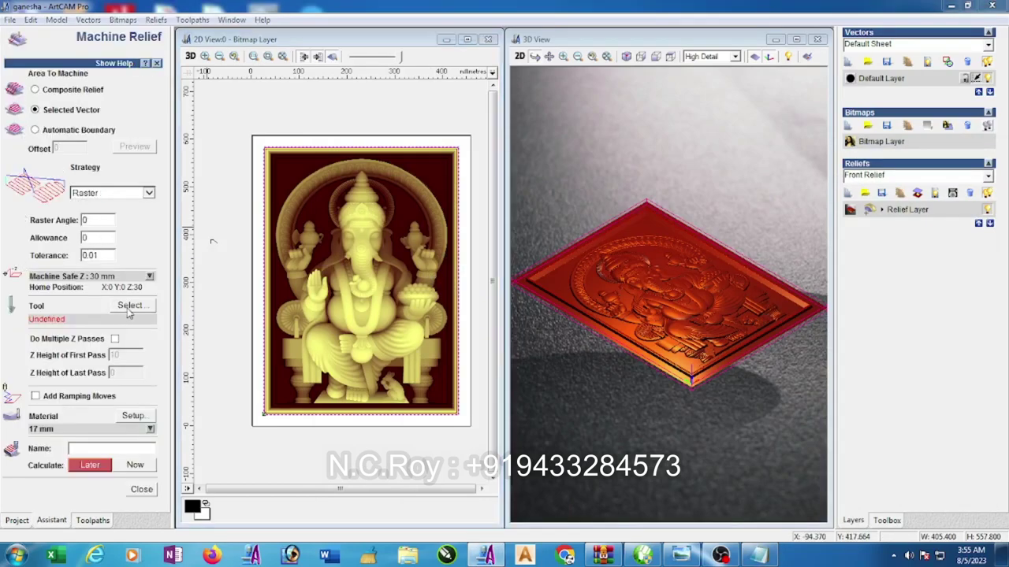
pyautogui.moveTo(475, 207); pyautogui.dragTo(476, 228)
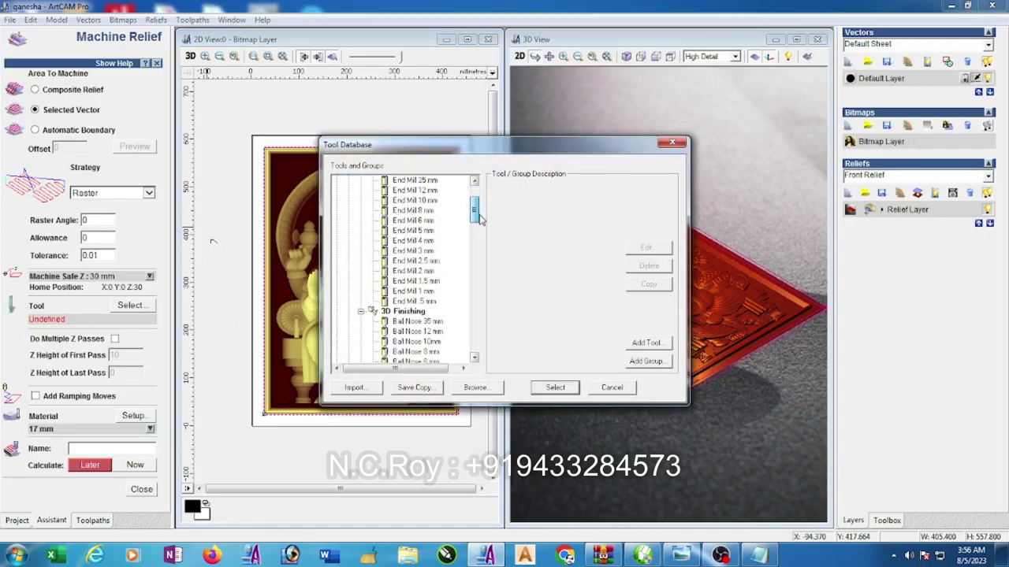
pyautogui.click(430, 332)
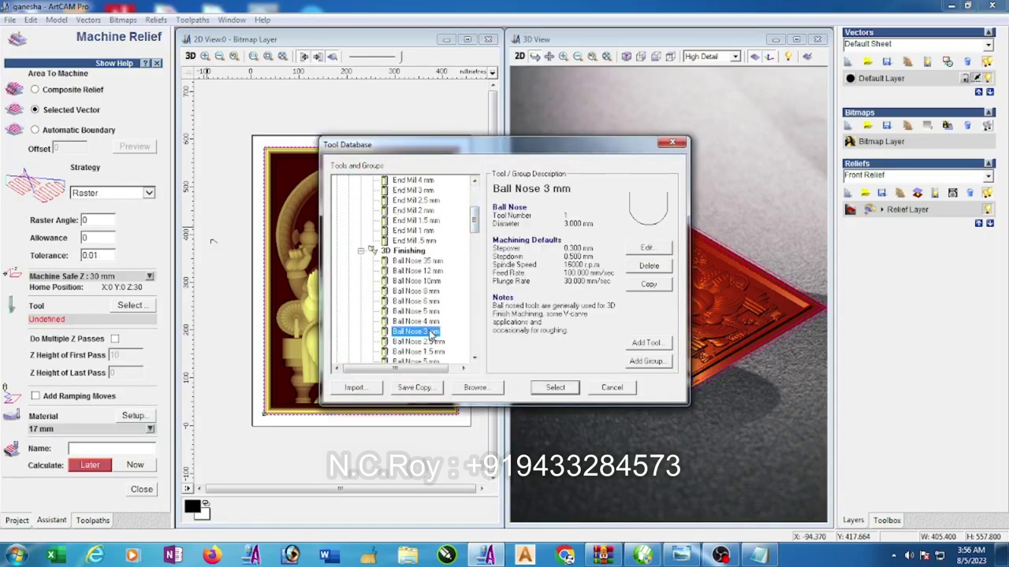
pyautogui.click(646, 250)
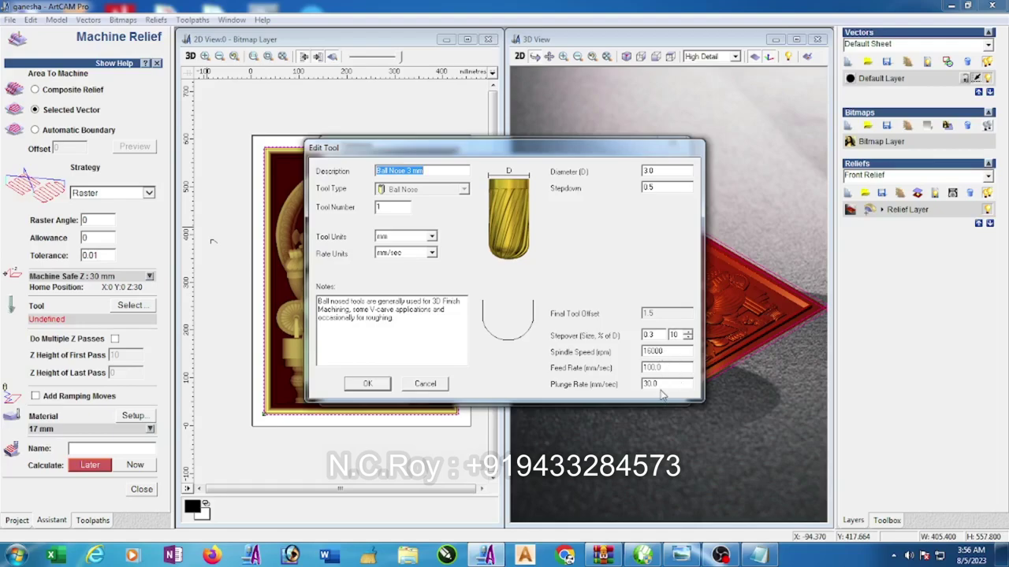
pyautogui.doubleClick(662, 383)
pyautogui.write('50')
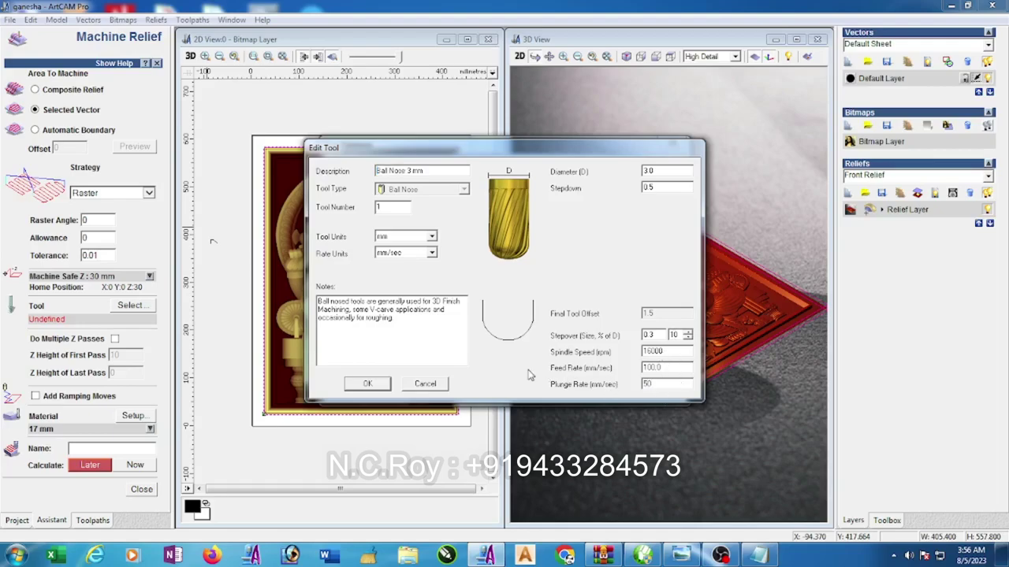
pyautogui.click(369, 383)
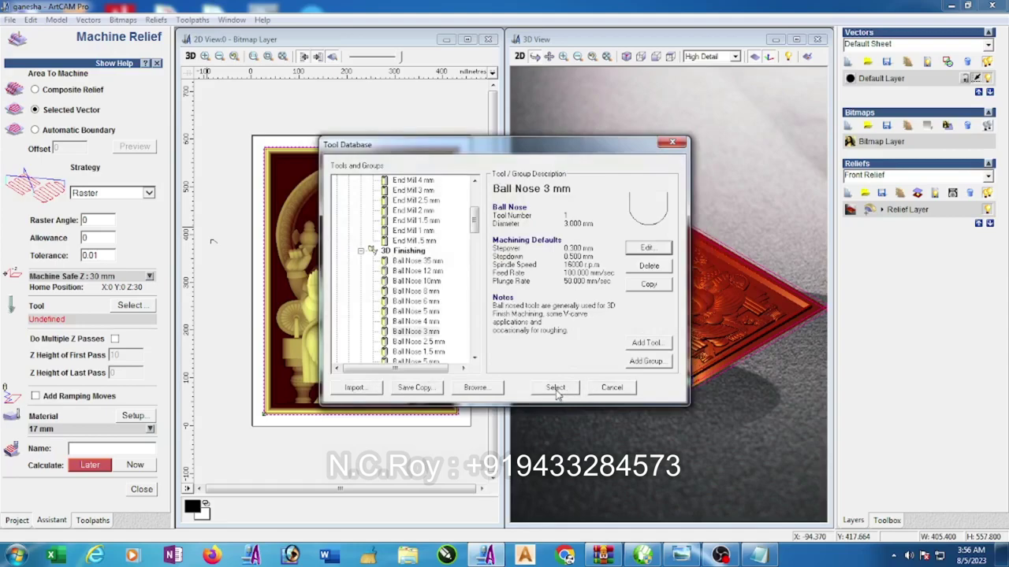
pyautogui.click(557, 387)
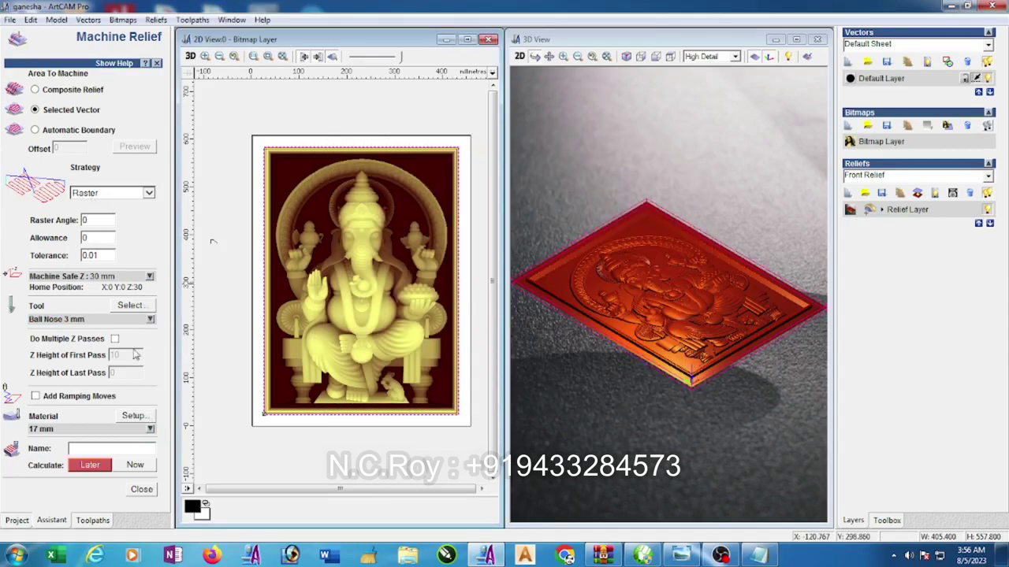
# - Calculate the Machine Relief raster toolpath with the 3 mm ball nose and close its settings
pyautogui.click(136, 465)
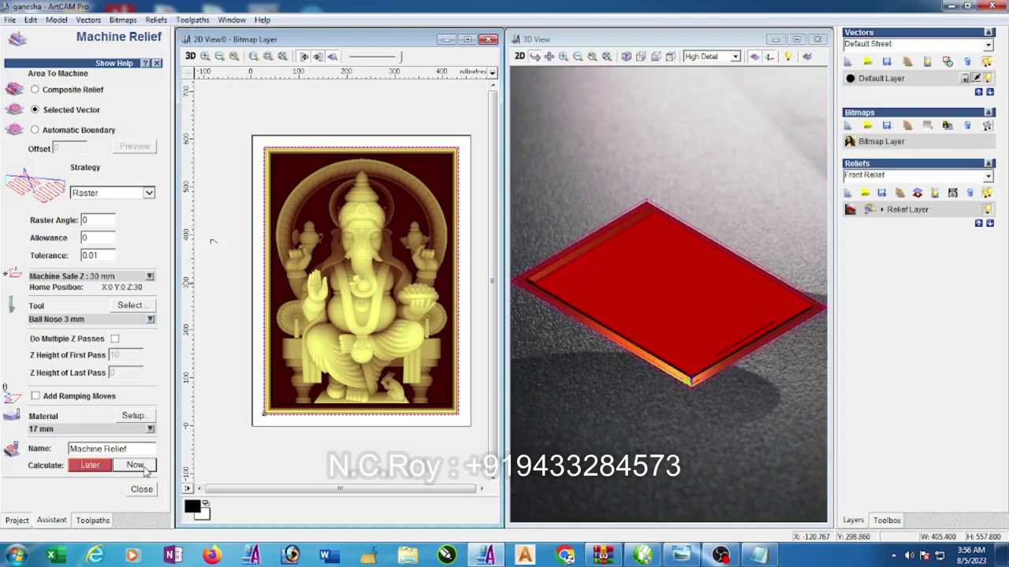
pyautogui.click(144, 466)
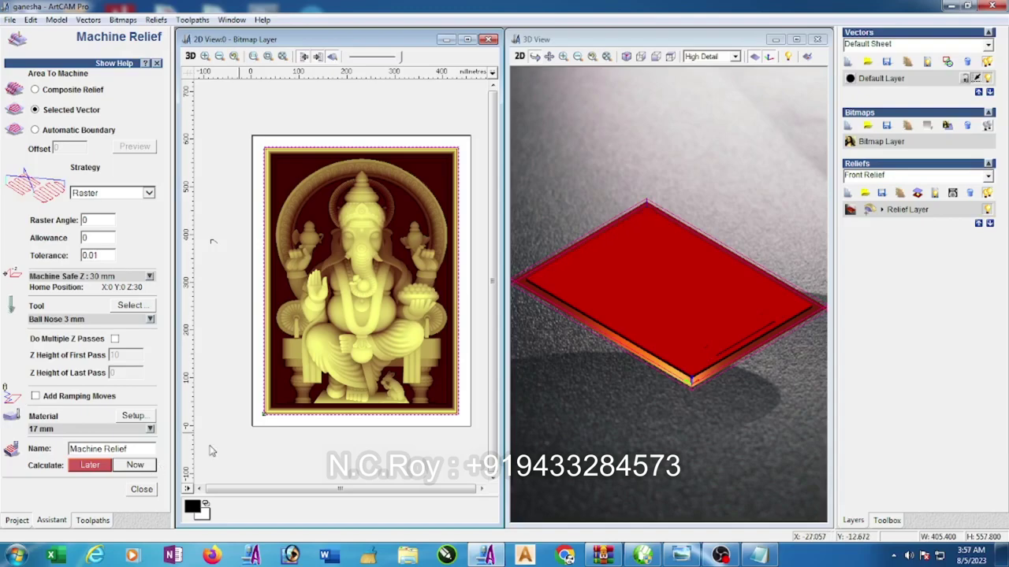
pyautogui.click(135, 490)
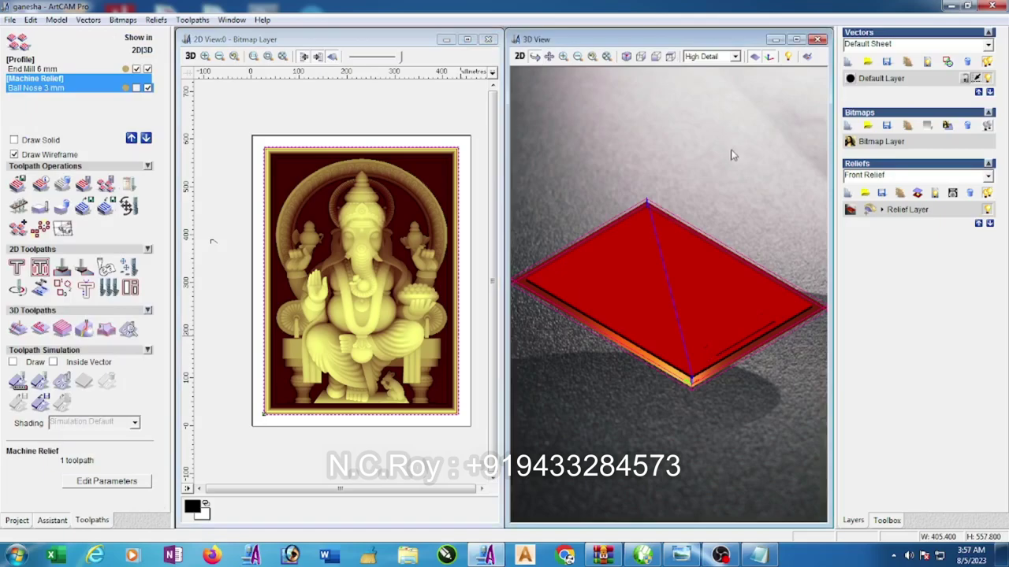
# - Turn the 3D view to face the relief and simulate the toolpath in the defined material block
pyautogui.moveTo(730, 153); pyautogui.dragTo(735, 186)
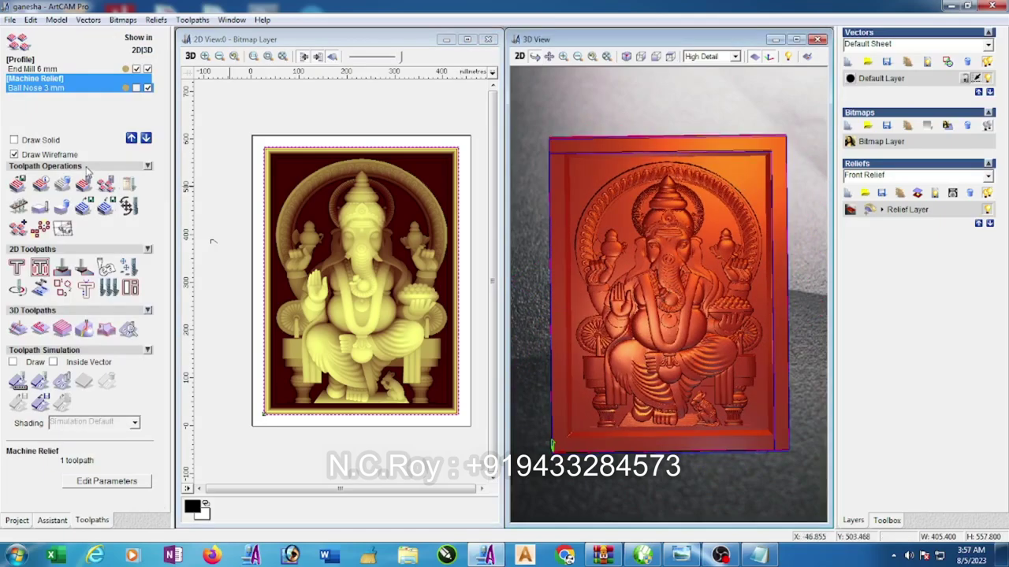
pyautogui.click(38, 382)
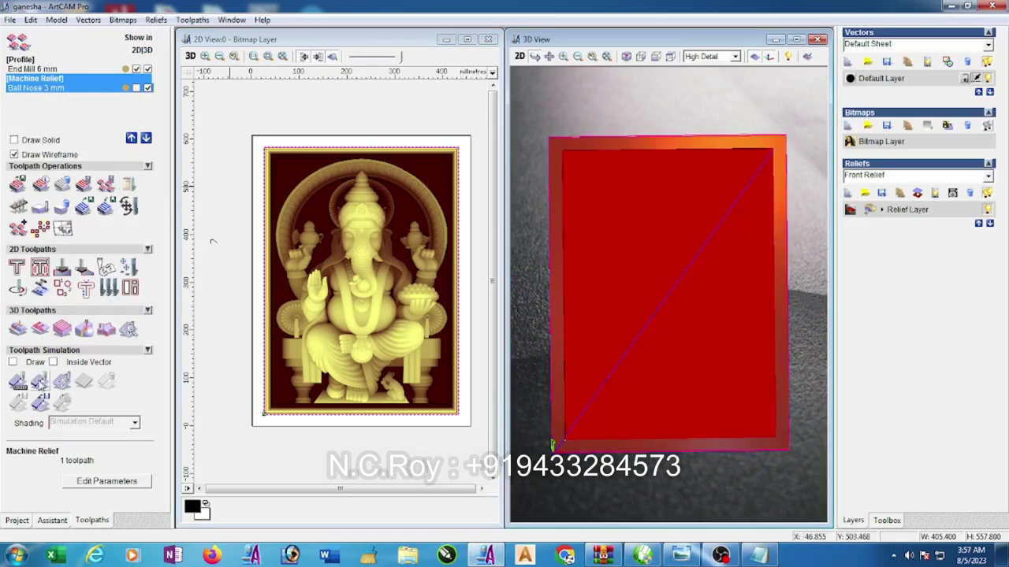
pyautogui.click(470, 374)
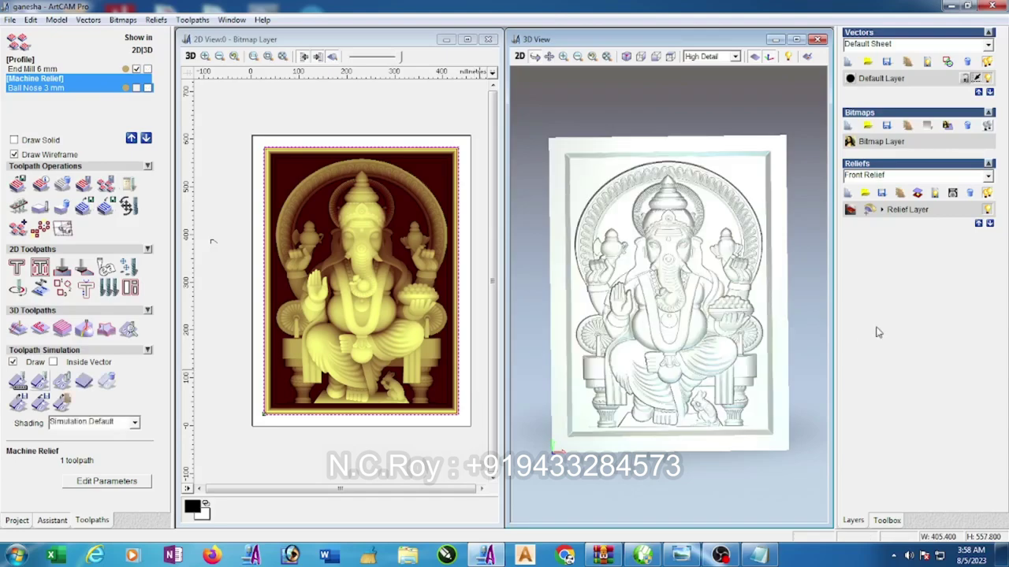
pyautogui.moveTo(706, 325)
pyautogui.mouseDown()
pyautogui.moveTo(748, 283)
pyautogui.moveTo(647, 259)
pyautogui.mouseUp()
pyautogui.scroll(3, 748, 283)
pyautogui.scroll(-3, 647, 258)
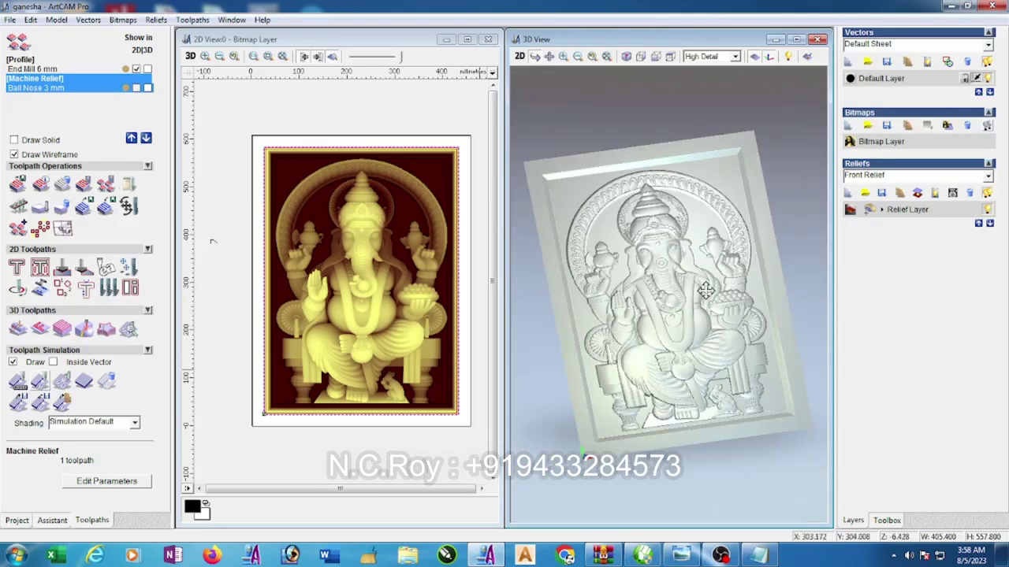
pyautogui.press('5')
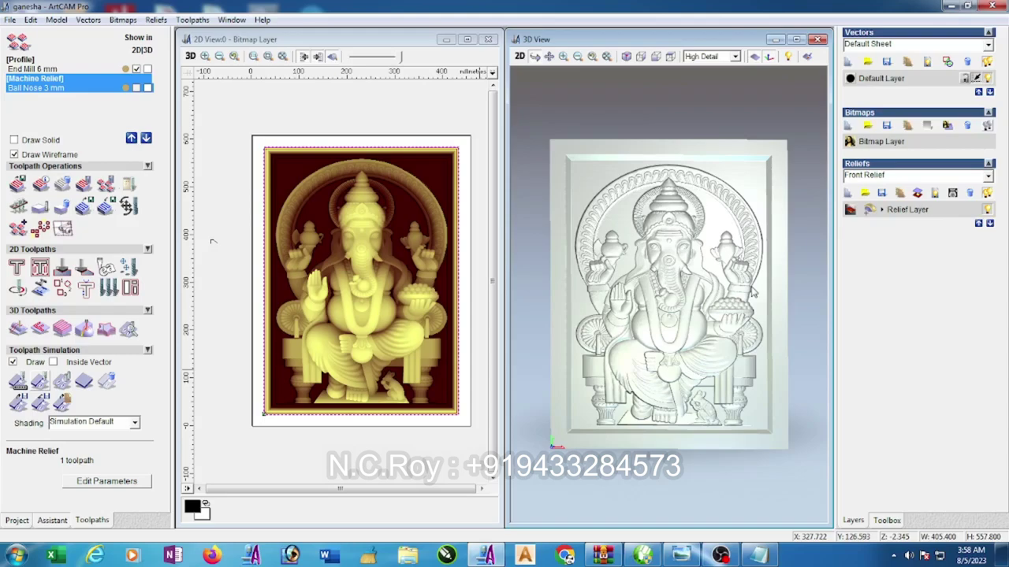
pyautogui.moveTo(734, 364); pyautogui.dragTo(739, 355)
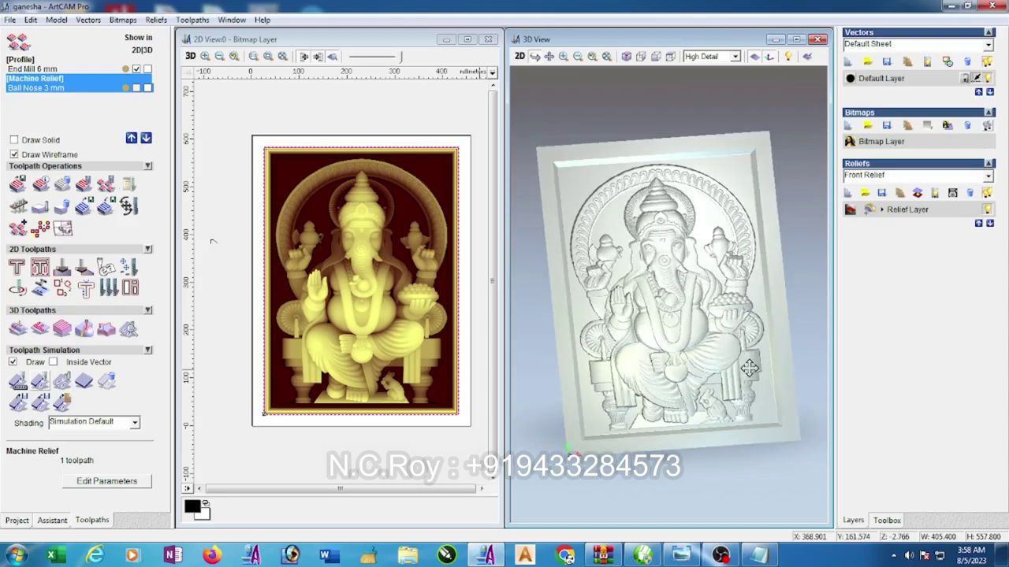